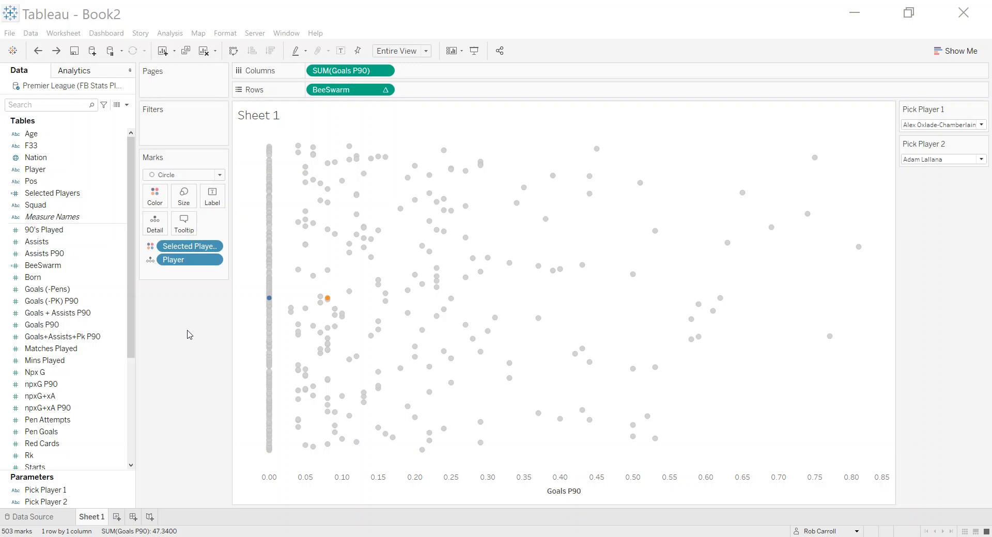
Step: Set Pick Player 1 to Andy Carroll, then change it to Ben Davies
{"action": "left_click", "coordinate": [940, 124]}
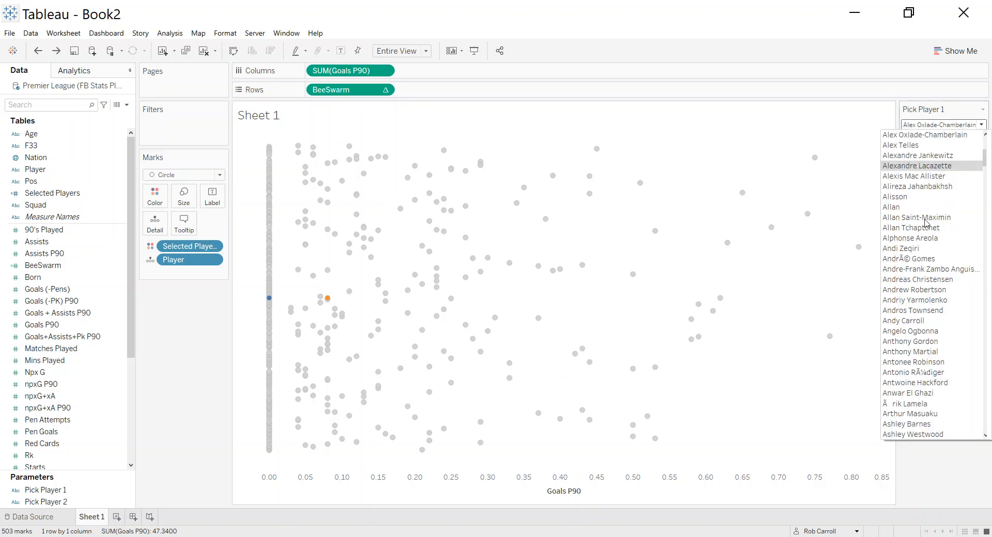
{"action": "left_click", "coordinate": [911, 321]}
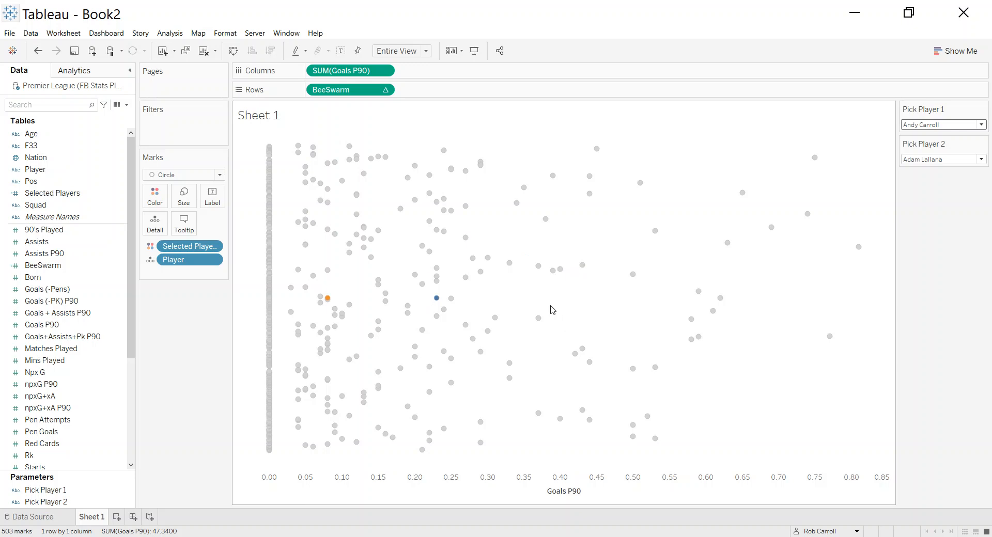
{"action": "mouse_move", "coordinate": [944, 116]}
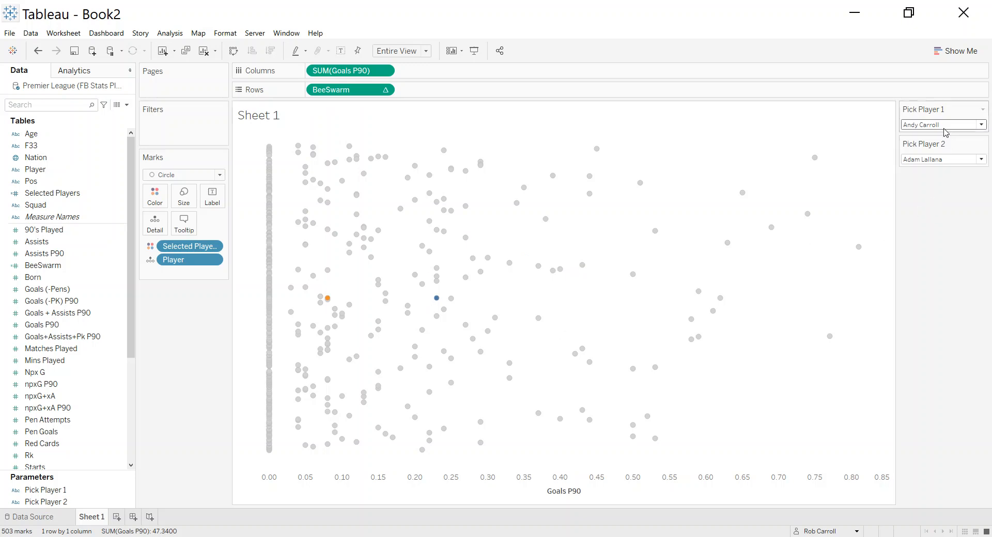
{"action": "left_click", "coordinate": [943, 126]}
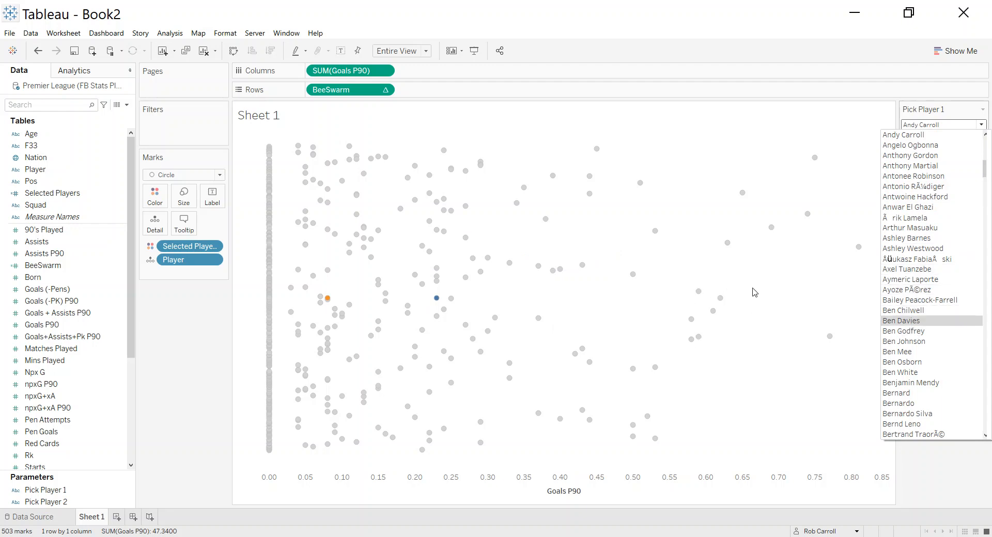
{"action": "left_click", "coordinate": [905, 321]}
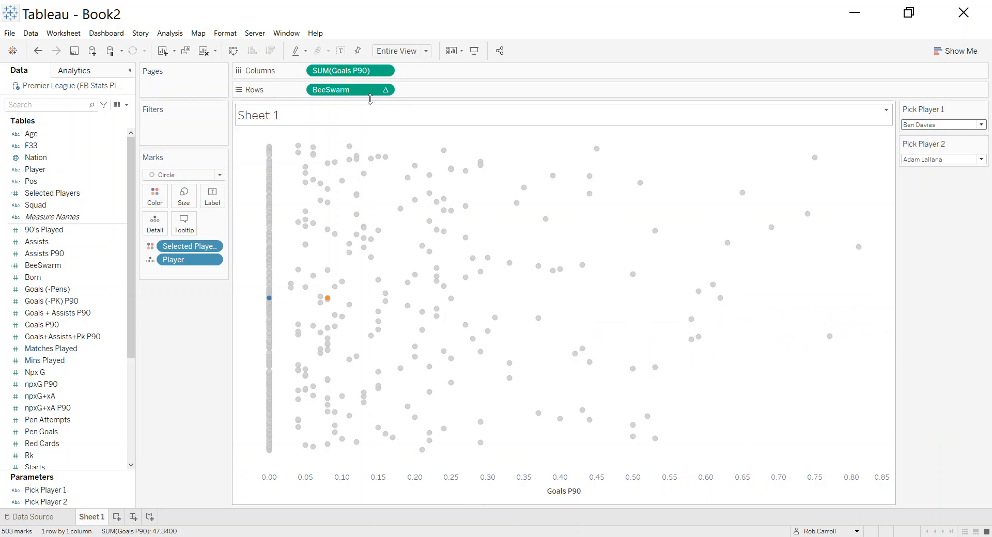
Step: Inspect the BeeSwarm table calculation and the mark Label settings without changing them
{"action": "right_click", "coordinate": [352, 91]}
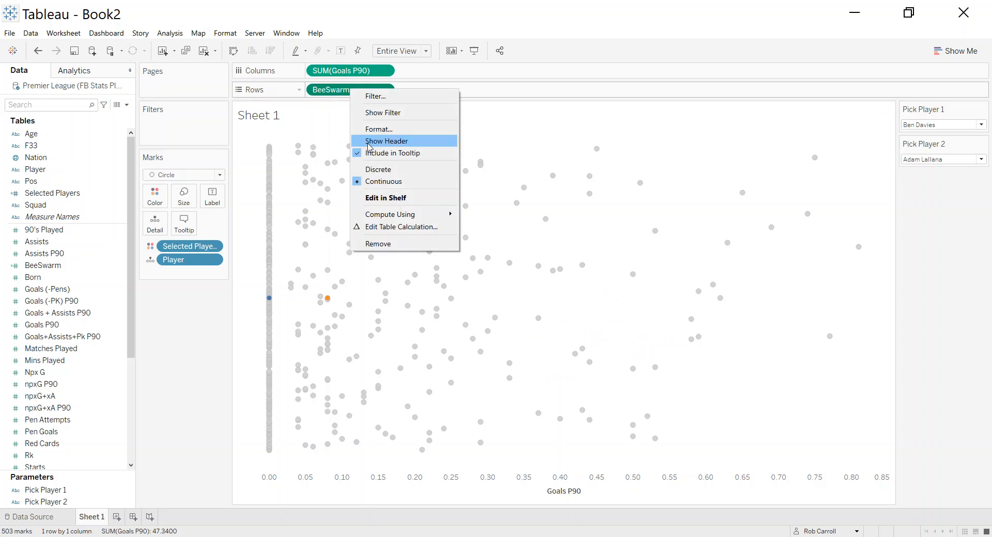
{"action": "left_click", "coordinate": [401, 227]}
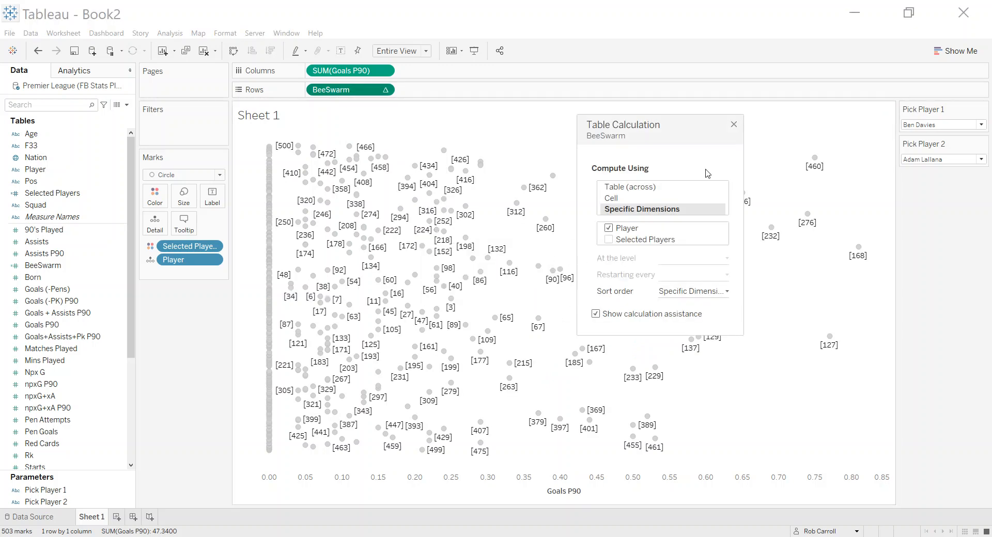
{"action": "left_click", "coordinate": [734, 125]}
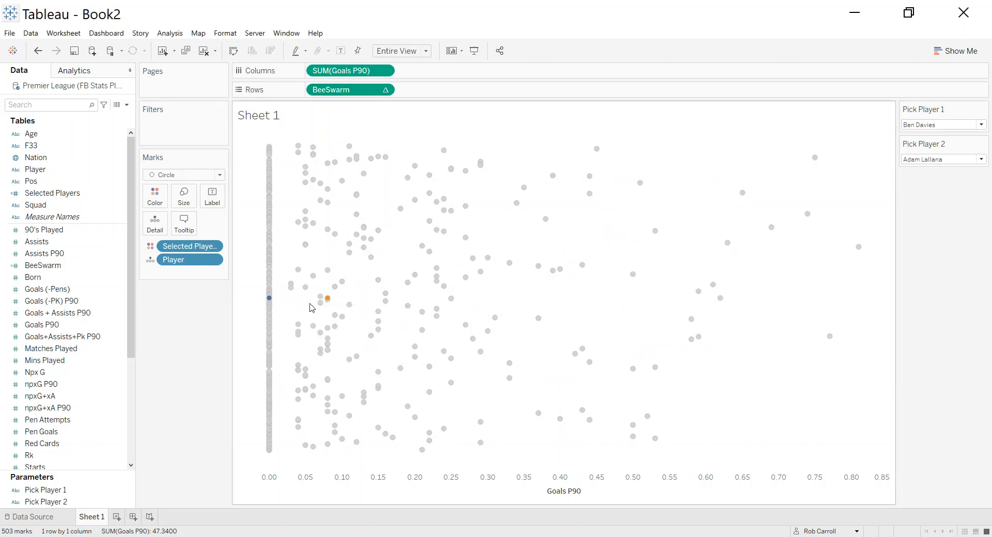
{"action": "mouse_move", "coordinate": [327, 299]}
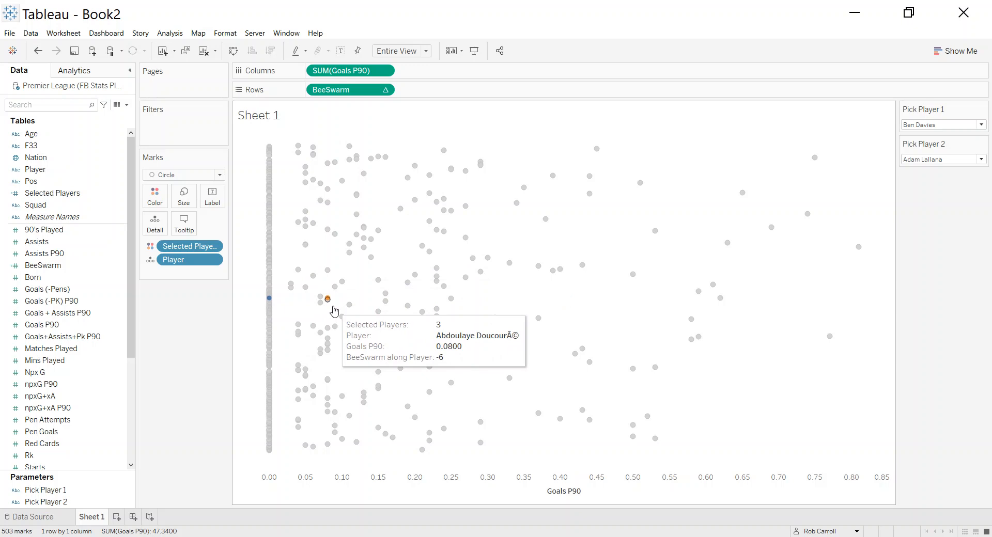
{"action": "left_click", "coordinate": [212, 196]}
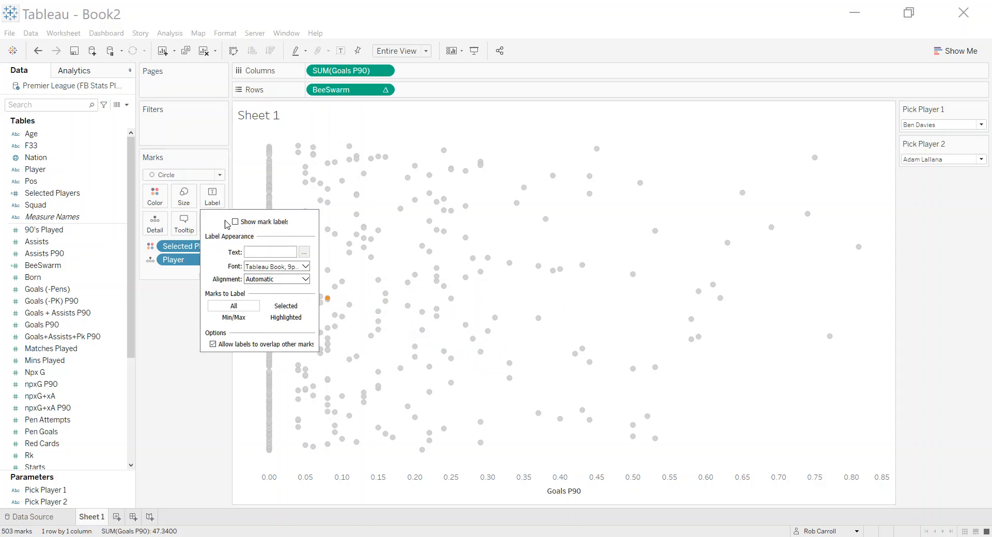
{"action": "left_click", "coordinate": [203, 392]}
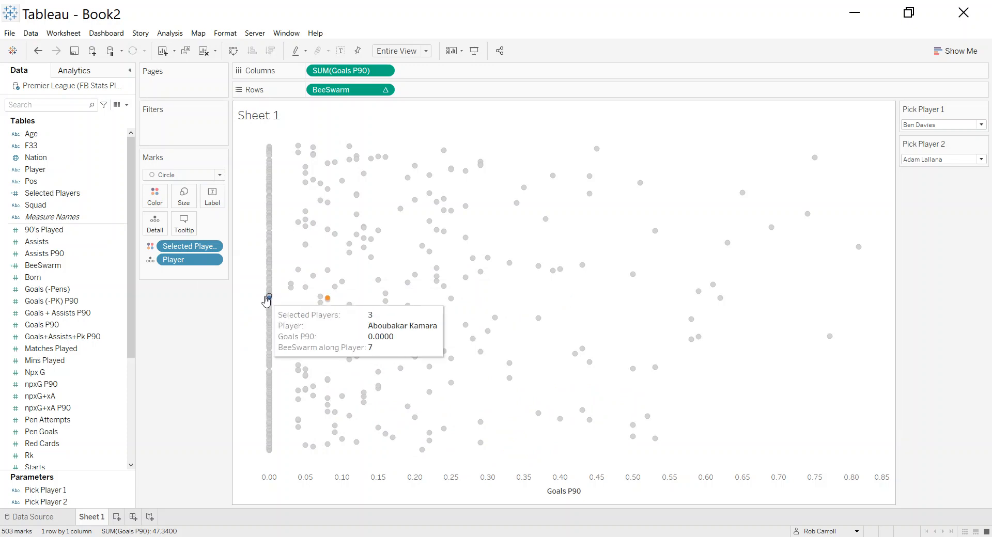
Step: Bring up the field options for Selected Players in the Data pane
{"action": "left_click", "coordinate": [73, 193]}
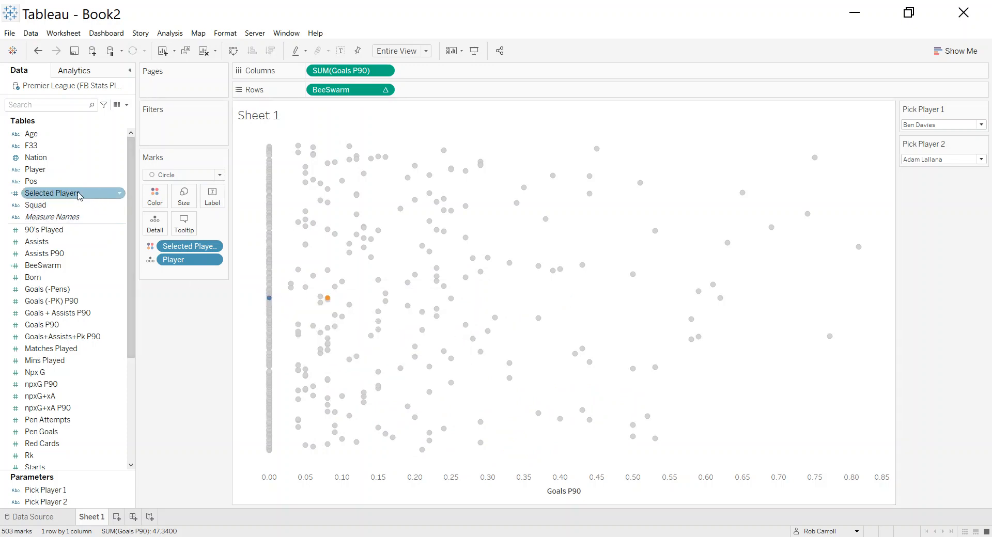
{"action": "right_click", "coordinate": [68, 201]}
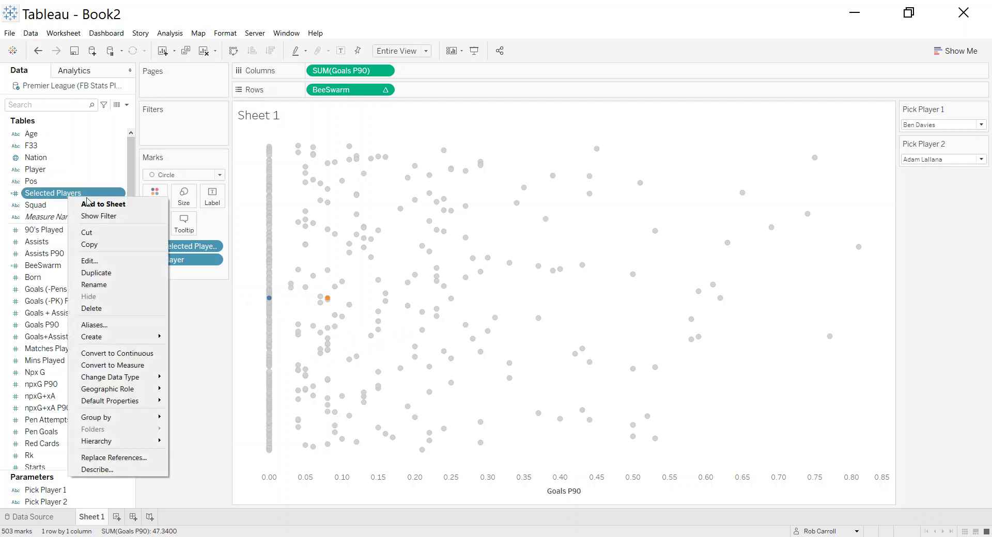
Step: Rename the calculation to Selected Players Colour and widen the Marks card so names show fully
{"action": "left_click", "coordinate": [101, 256]}
{"action": "left_click", "coordinate": [472, 254]}
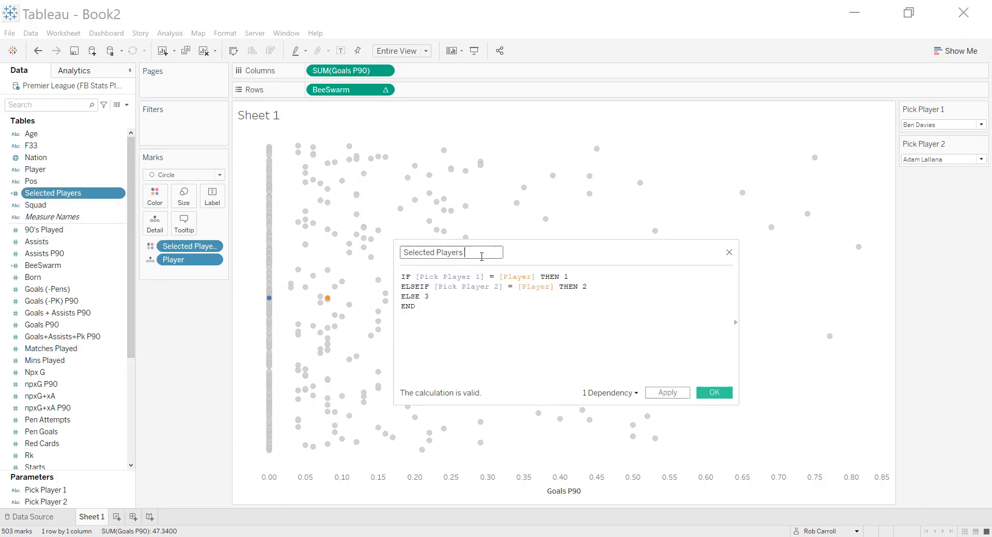
{"action": "type", "text": "lour"}
{"action": "left_click", "coordinate": [713, 392]}
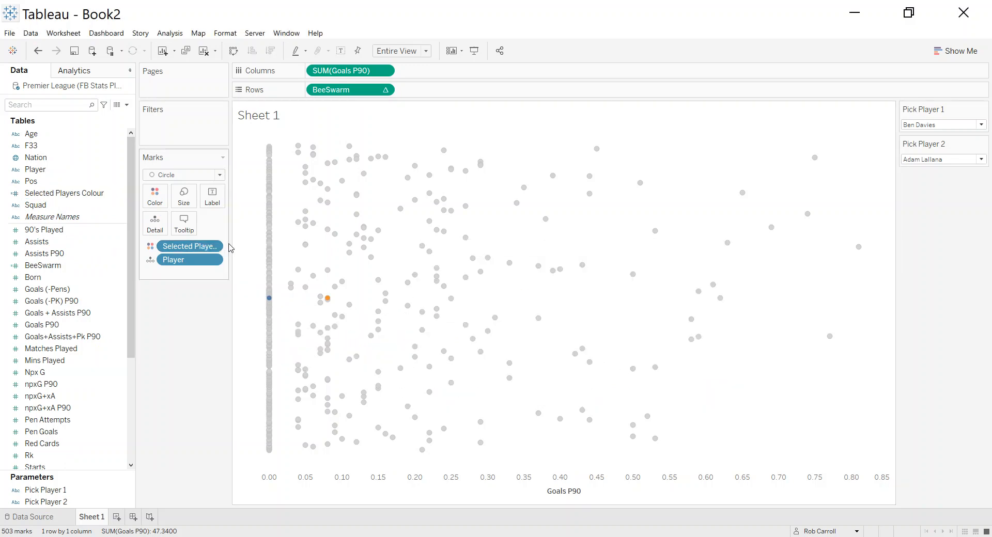
{"action": "left_click_drag", "start_coordinate": [230, 248], "coordinate": [272, 248]}
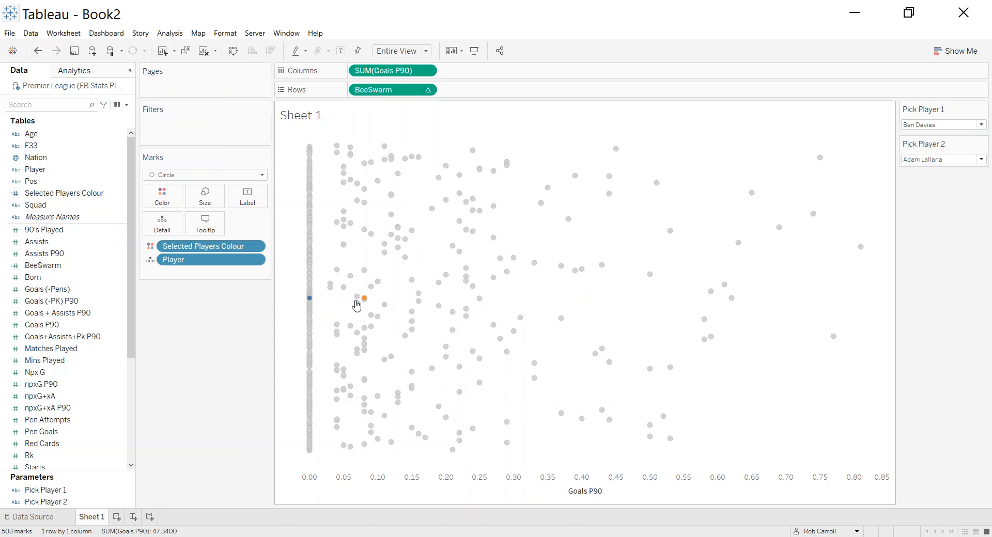
{"action": "right_click", "coordinate": [84, 193]}
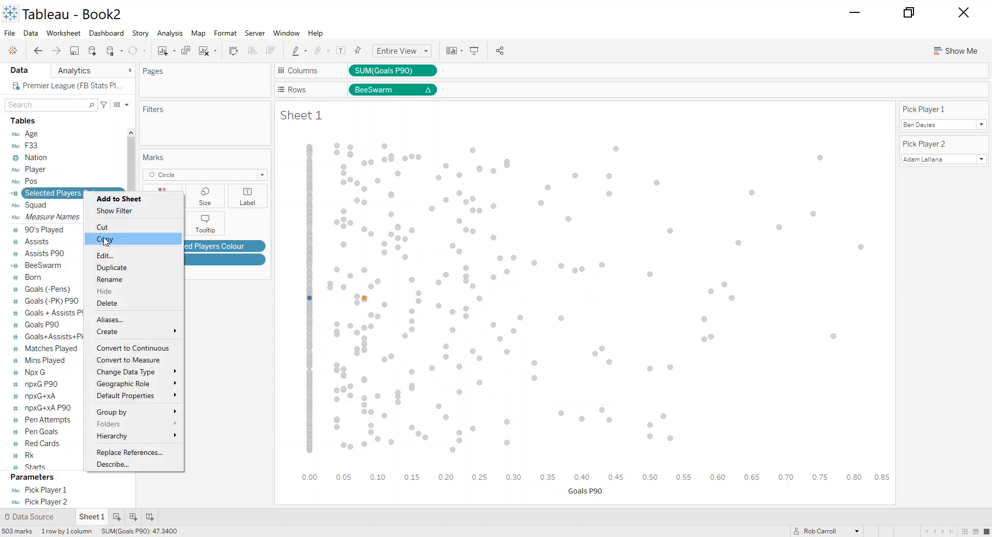
Step: Duplicate Selected Players Colour and name the copy Selected Players Label
{"action": "left_click", "coordinate": [111, 267]}
{"action": "right_click", "coordinate": [109, 208]}
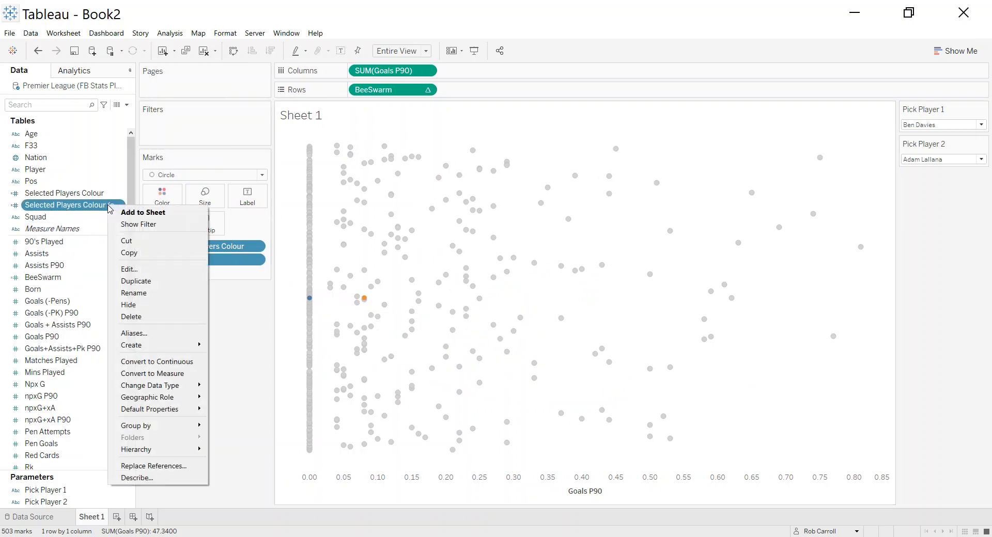
{"action": "left_click", "coordinate": [131, 269]}
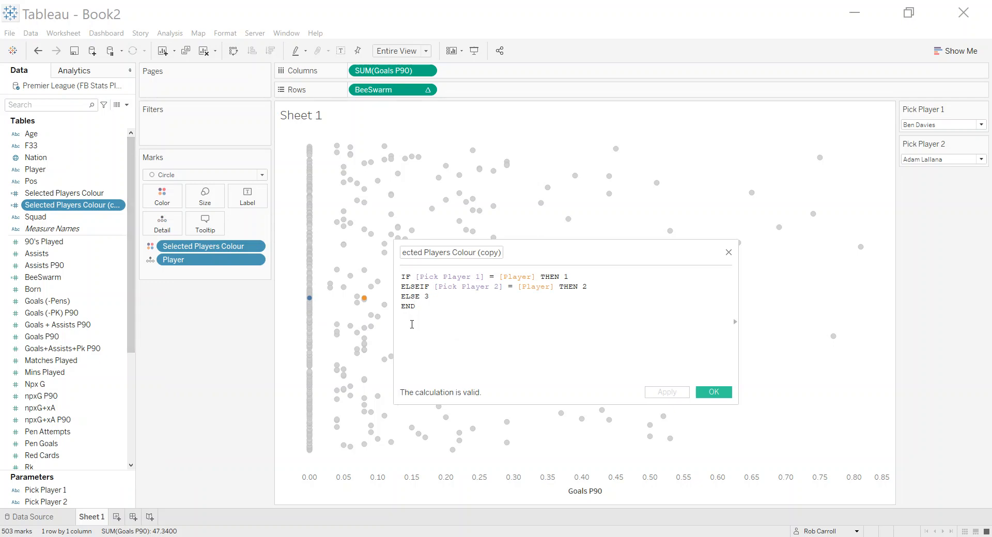
{"action": "left_click", "coordinate": [475, 253]}
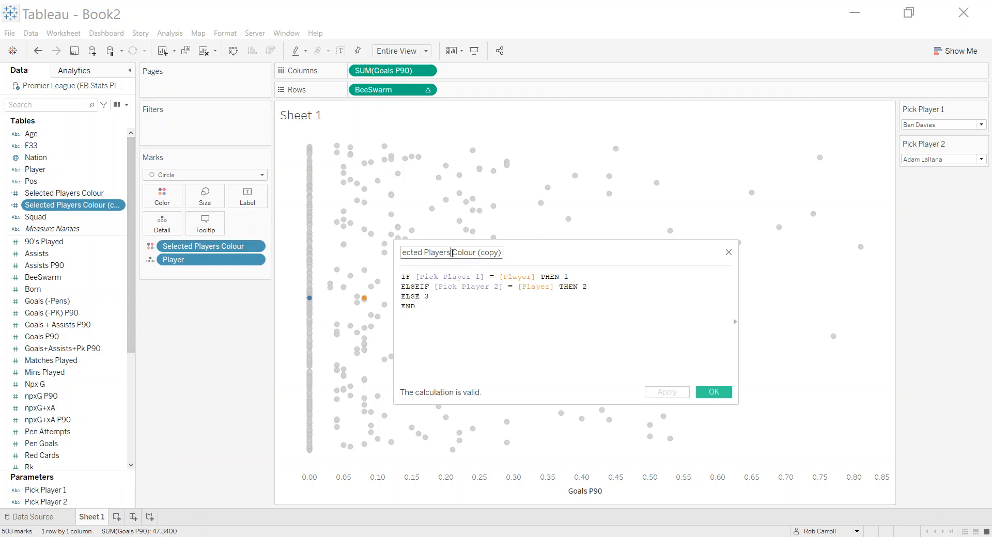
{"action": "left_click_drag", "start_coordinate": [452, 252], "coordinate": [518, 254]}
{"action": "key", "text": "BackSpace"}
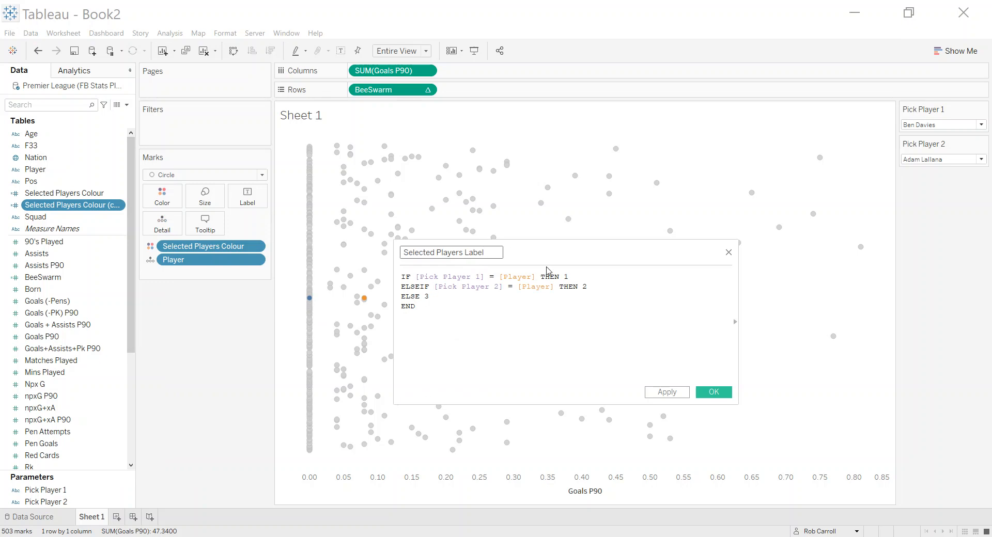
Step: Make both THEN results return [Player] for Pick Player 1 and Pick Player 2
{"action": "double_click", "coordinate": [565, 276]}
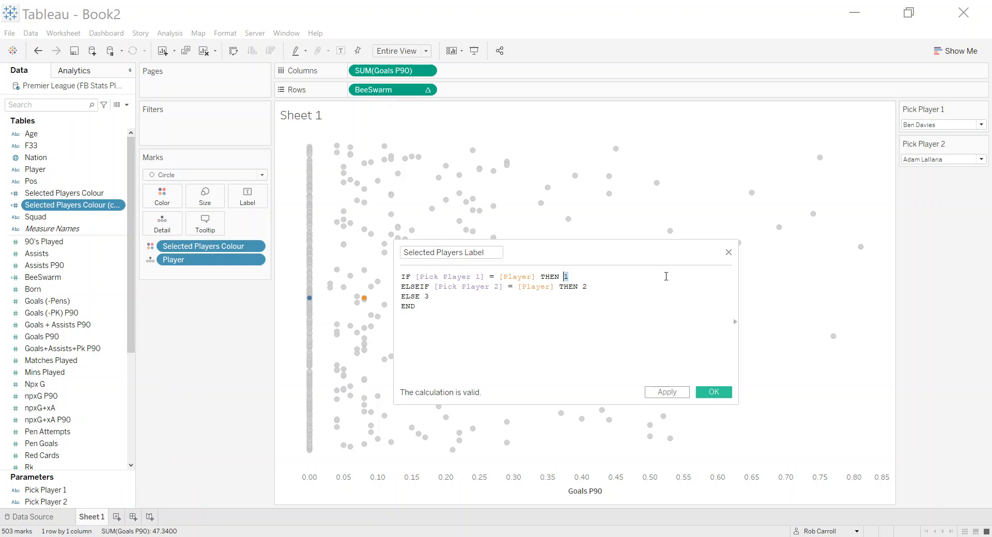
{"action": "type", "text": "Player"}
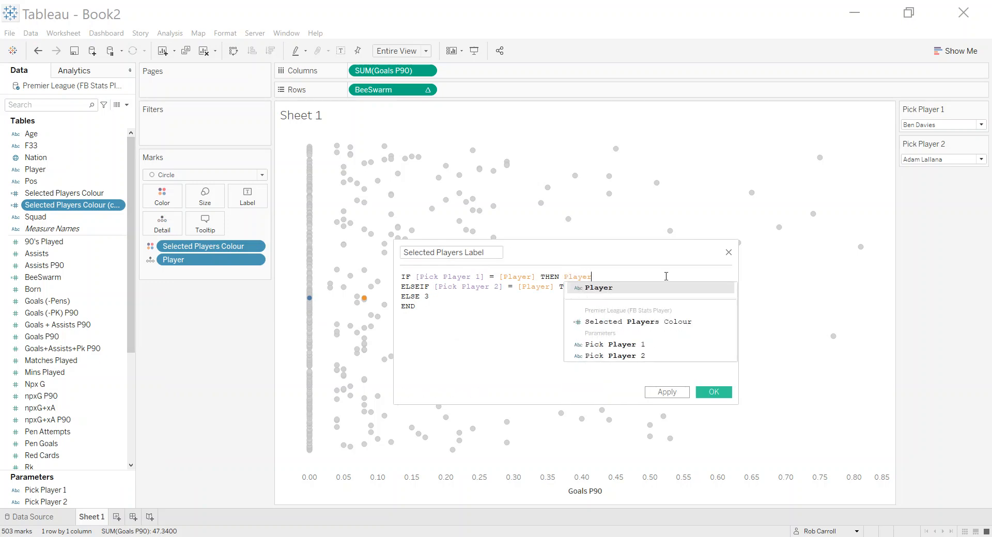
{"action": "key", "text": "Return"}
{"action": "double_click", "coordinate": [585, 287]}
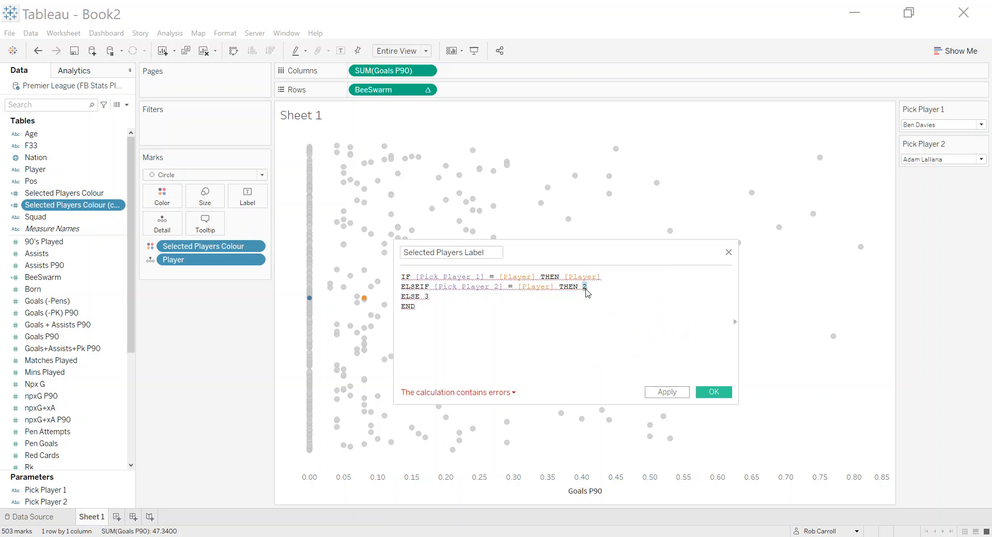
{"action": "type", "text": "Player"}
{"action": "key", "text": "Return"}
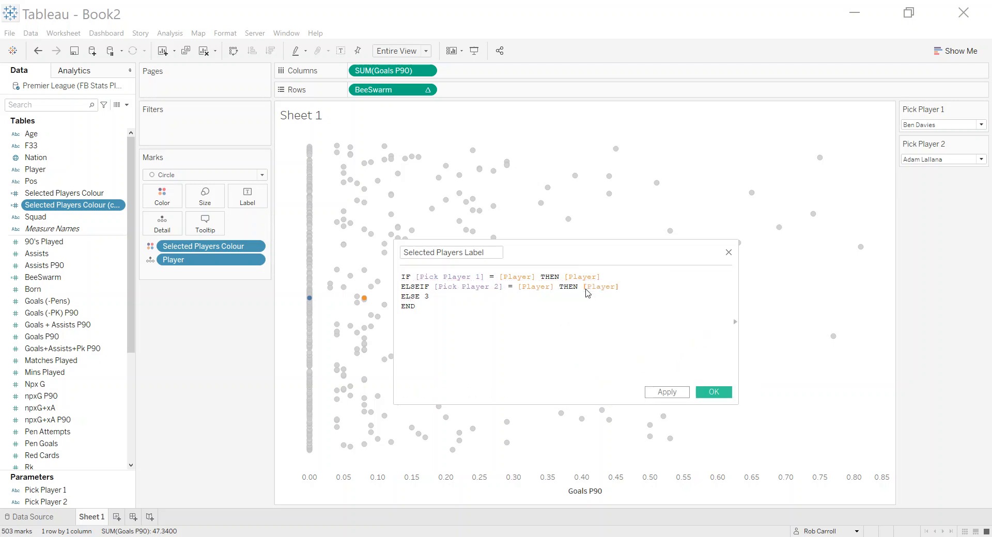
{"action": "left_click_drag", "start_coordinate": [415, 276], "coordinate": [495, 276]}
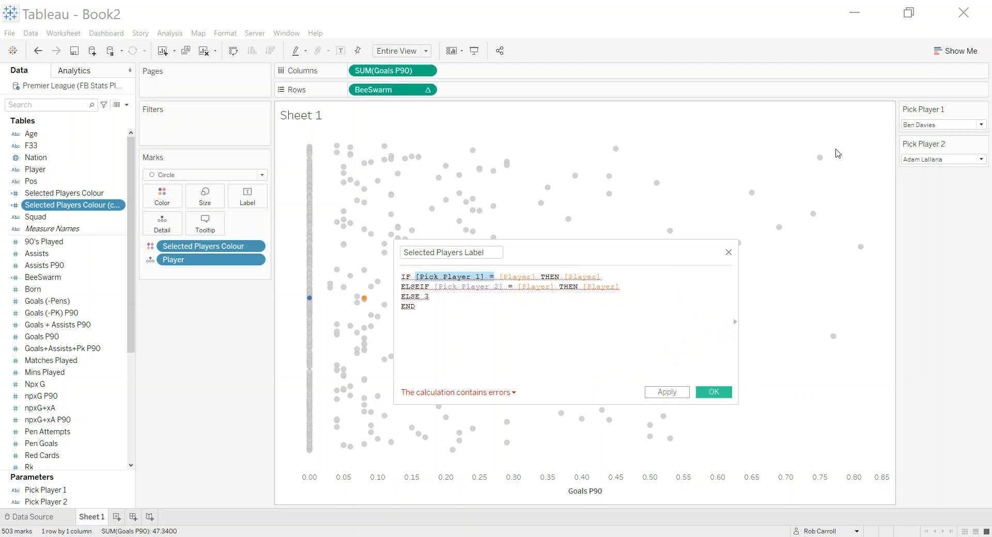
{"action": "left_click", "coordinate": [531, 277]}
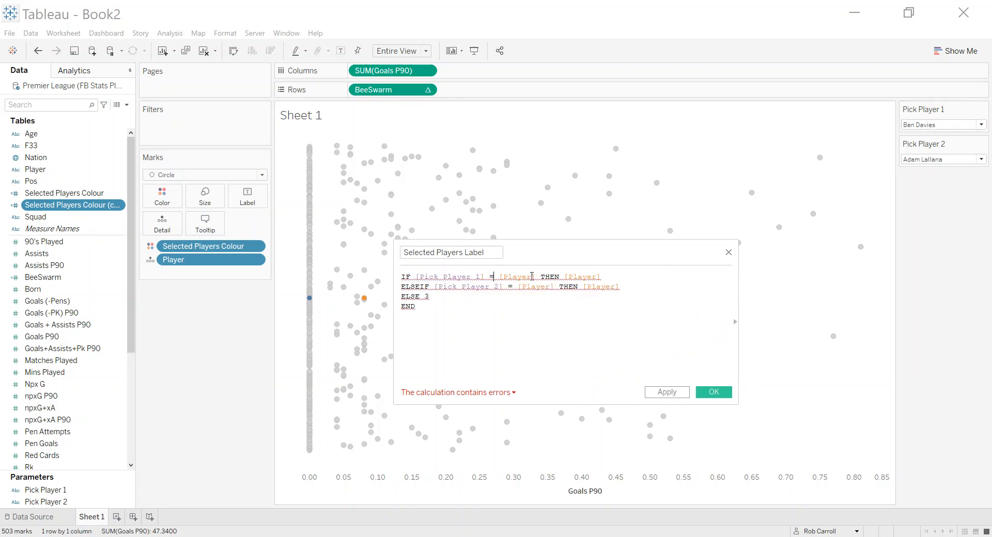
{"action": "double_click", "coordinate": [583, 276]}
Step: Remove the ELSE 3 line and save the Selected Players Label calculation
{"action": "left_click_drag", "start_coordinate": [455, 297], "coordinate": [395, 296]}
{"action": "key", "text": "BackSpace"}
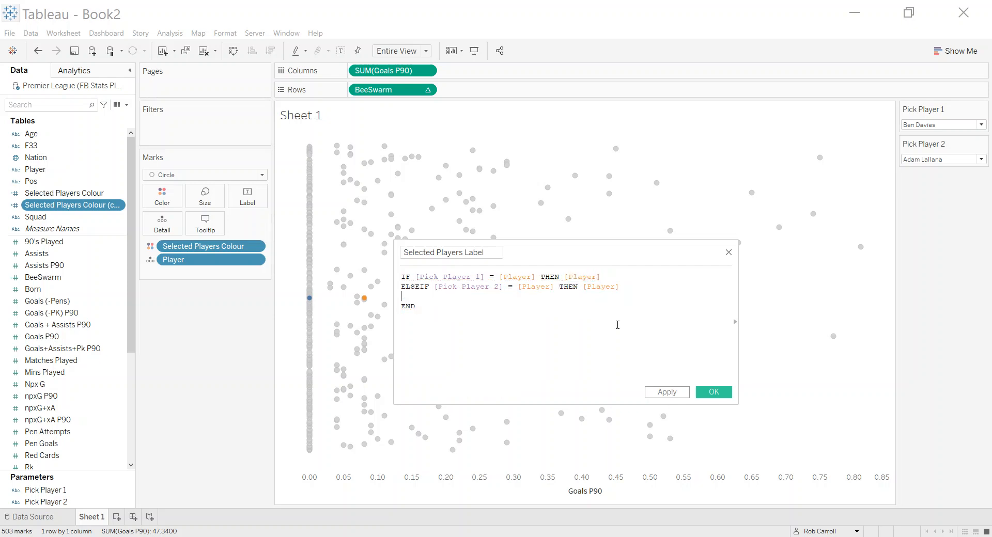
{"action": "key", "text": "BackSpace"}
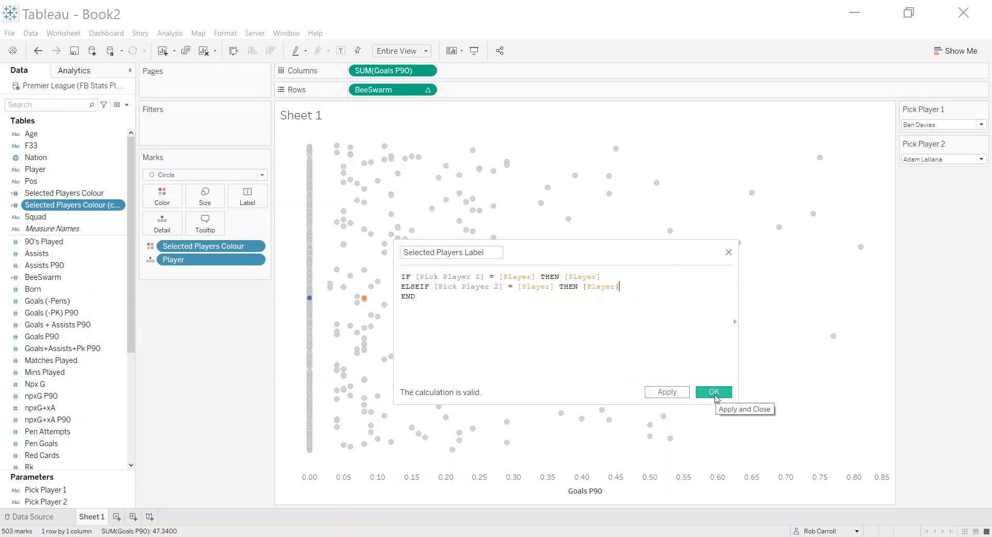
{"action": "left_click", "coordinate": [715, 393]}
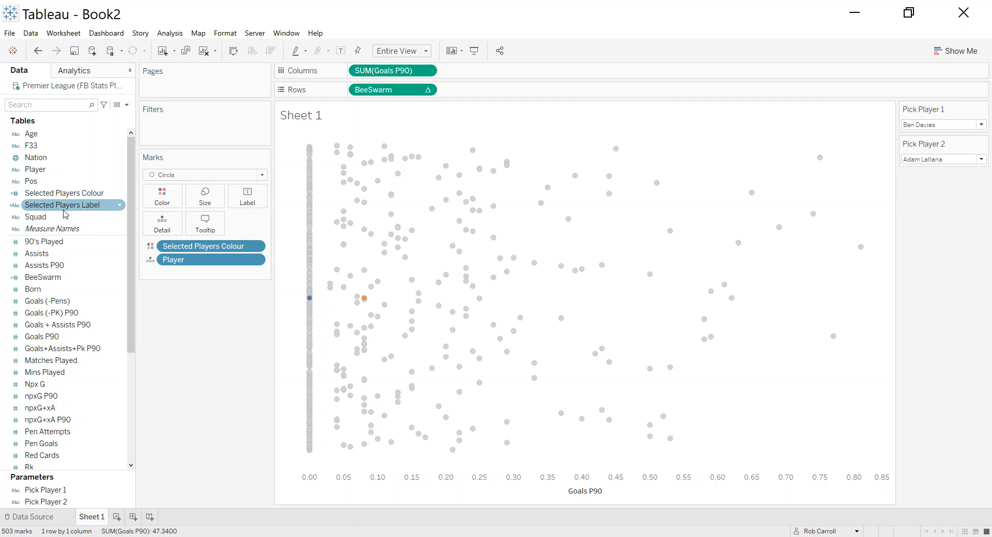
Step: Label marks with Selected Players Label, allowing overlap and aligning centre/top
{"action": "left_click_drag", "start_coordinate": [62, 205], "coordinate": [245, 205]}
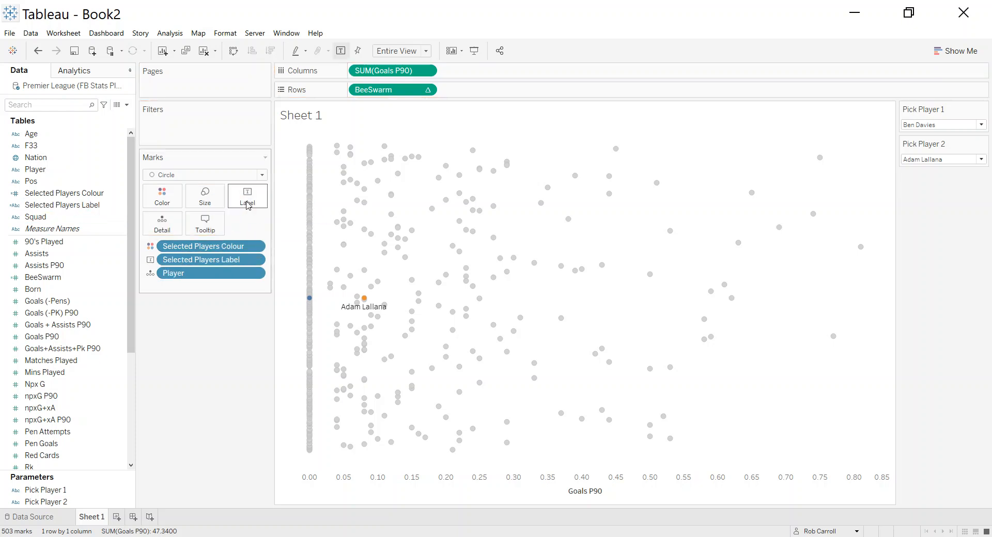
{"action": "left_click", "coordinate": [247, 203]}
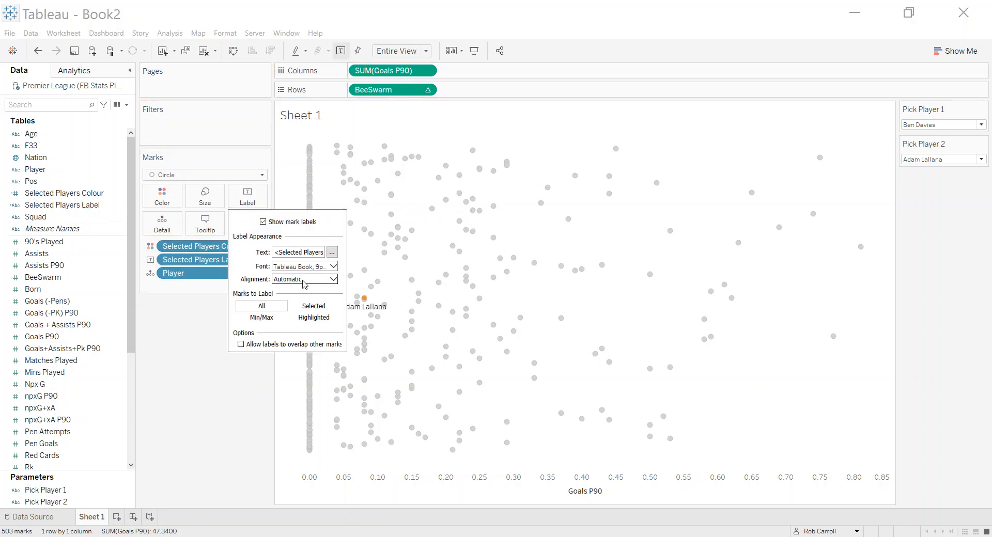
{"action": "left_click", "coordinate": [240, 343]}
{"action": "left_click", "coordinate": [302, 279]}
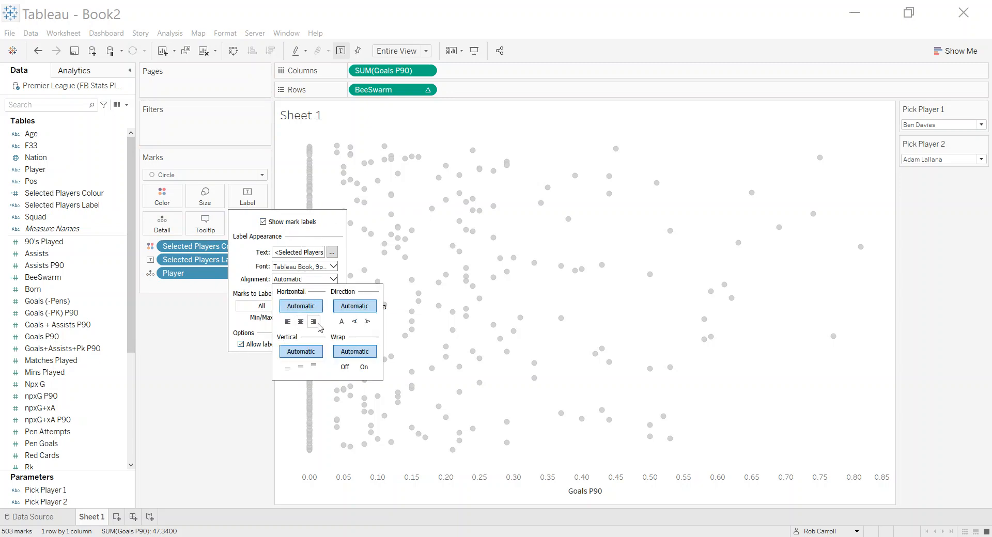
{"action": "left_click", "coordinate": [302, 322]}
{"action": "left_click", "coordinate": [314, 367]}
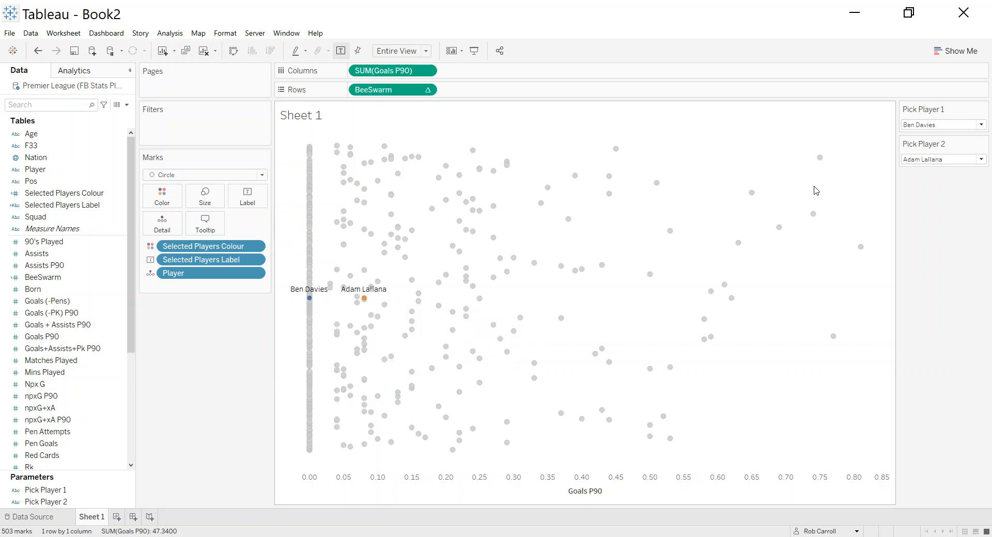
Step: Set Pick Player 1 to Danny Ings
{"action": "left_click", "coordinate": [924, 126]}
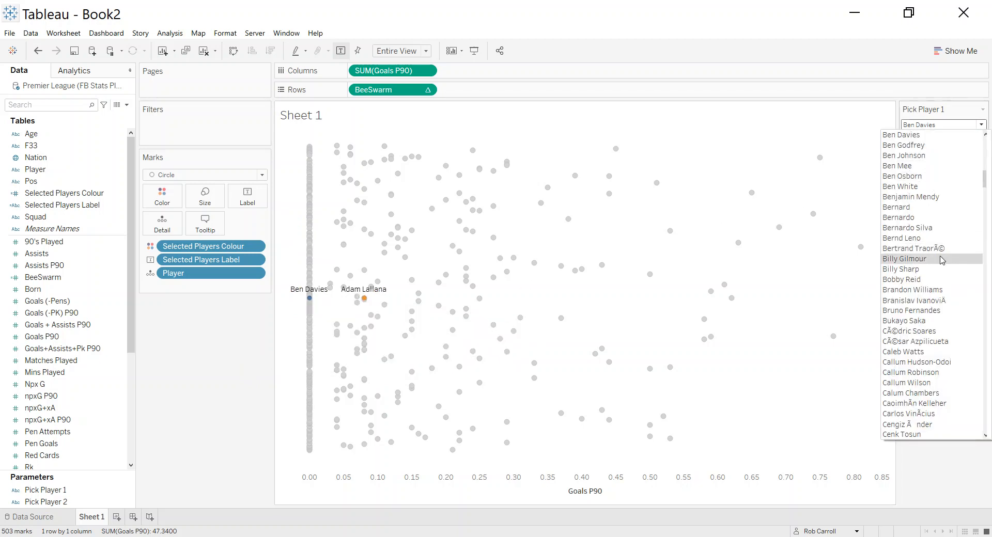
{"action": "scroll", "coordinate": [940, 261], "scroll_direction": "down", "scroll_amount": 5}
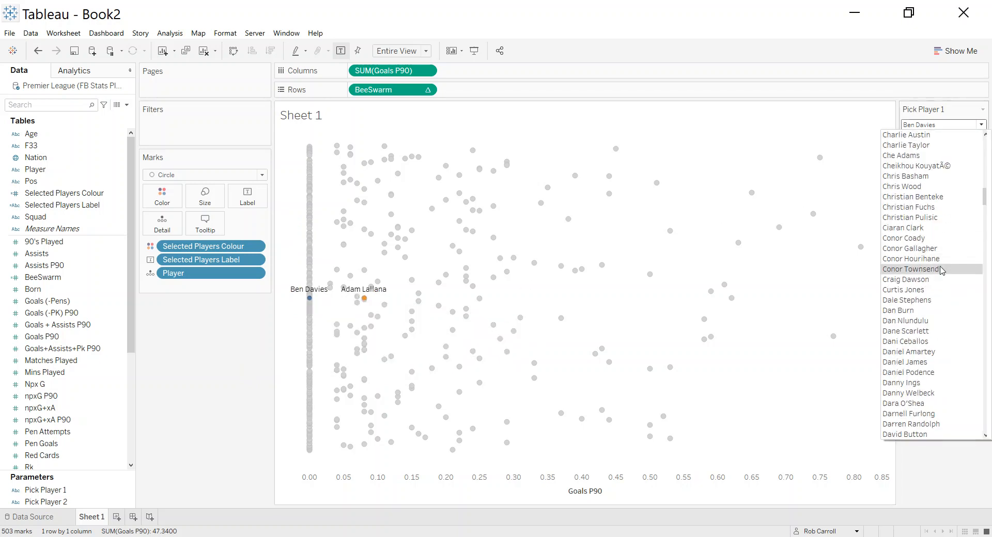
{"action": "left_click", "coordinate": [922, 382]}
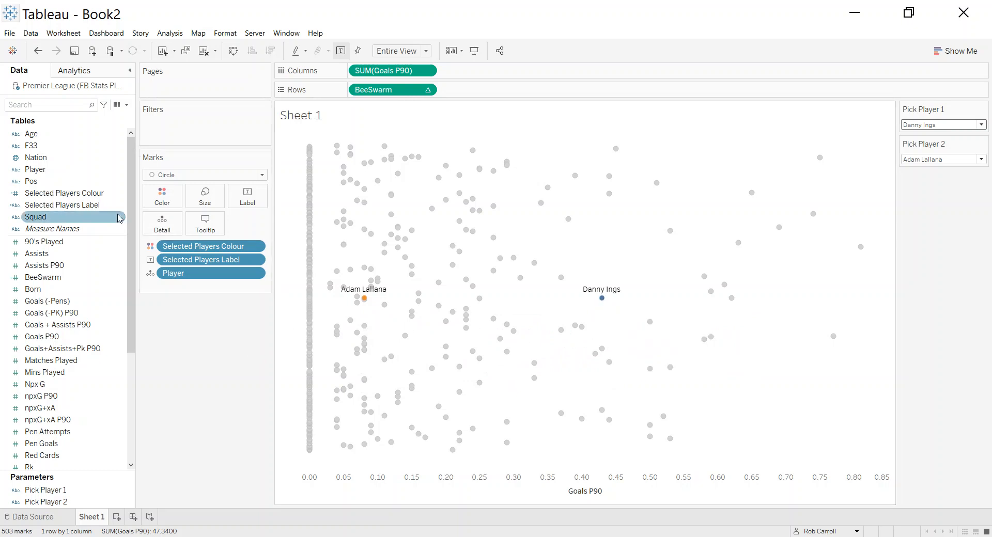
{"action": "right_click", "coordinate": [99, 195]}
Step: Duplicate Selected Players Colour and edit the copy to THEN 1 / THEN 1 / ELSE 2
{"action": "left_click", "coordinate": [135, 274]}
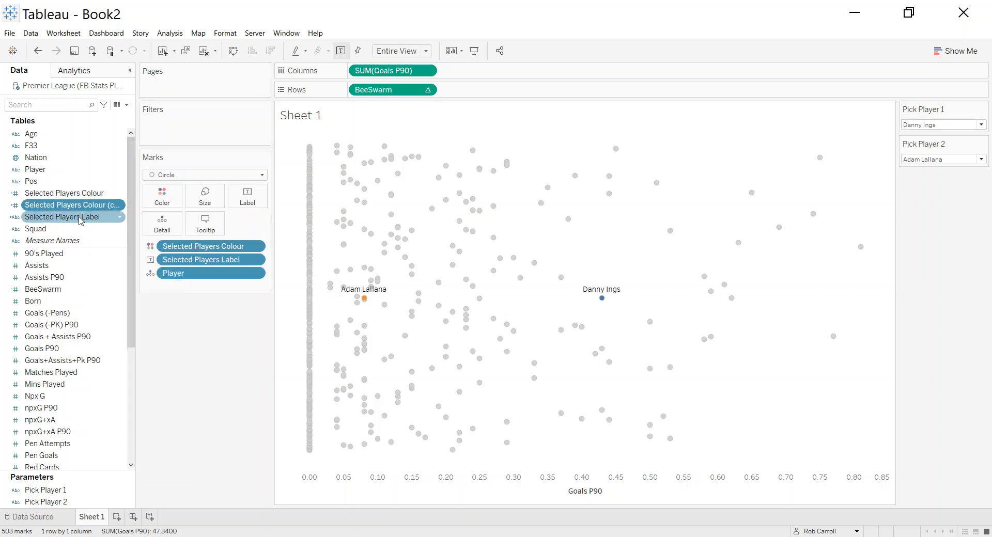
{"action": "right_click", "coordinate": [106, 207]}
{"action": "left_click", "coordinate": [129, 269]}
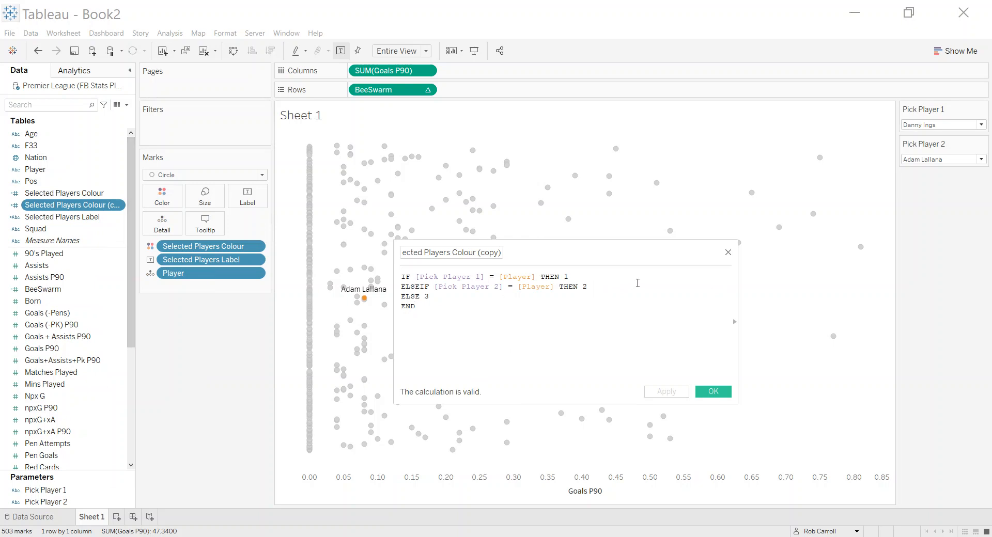
{"action": "key", "text": "BackSpace"}
{"action": "type", "text": "1"}
{"action": "mouse_move", "coordinate": [588, 288]}
{"action": "left_mouse_down"}
{"action": "mouse_move", "coordinate": [550, 277]}
{"action": "mouse_move", "coordinate": [401, 277]}
{"action": "left_mouse_up"}
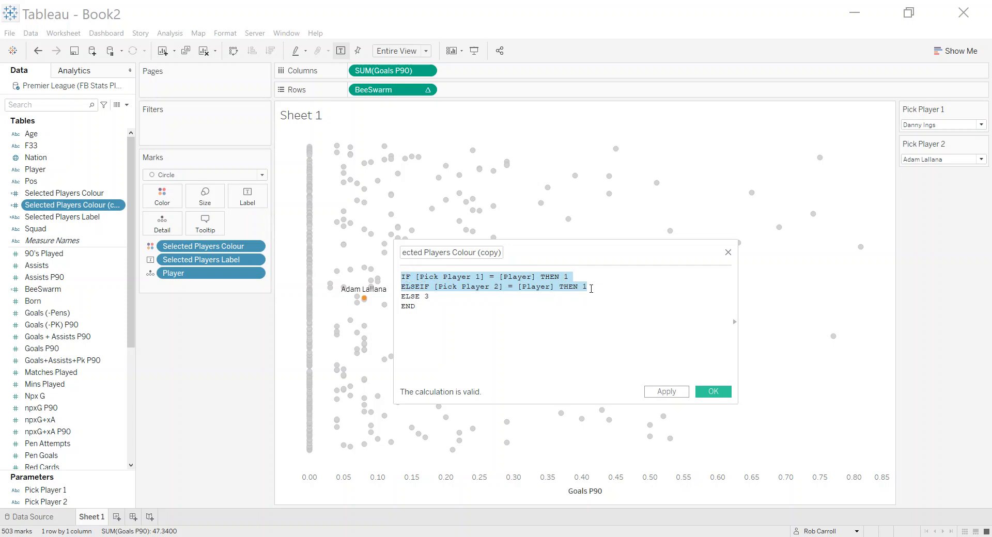
{"action": "left_click", "coordinate": [427, 299]}
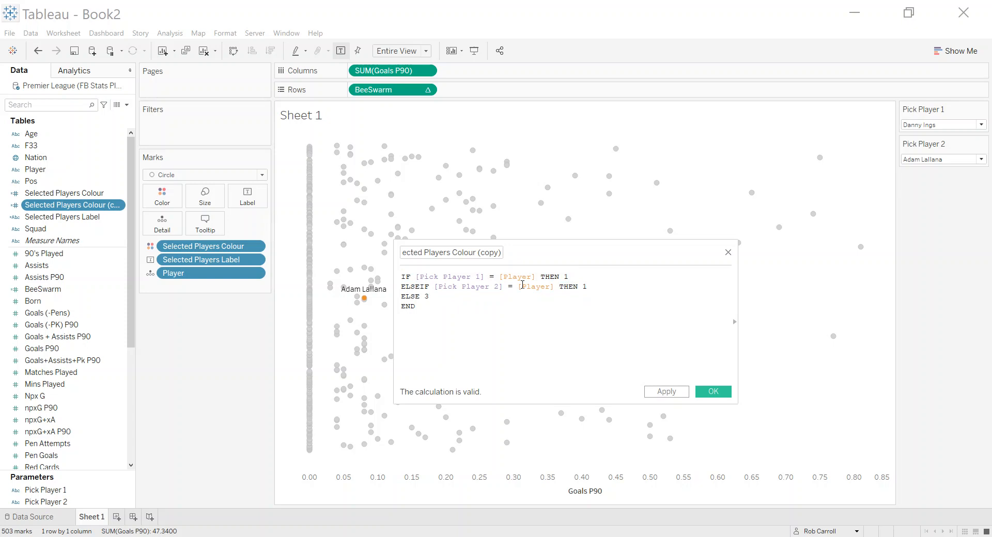
{"action": "key", "text": "BackSpace"}
{"action": "type", "text": "2"}
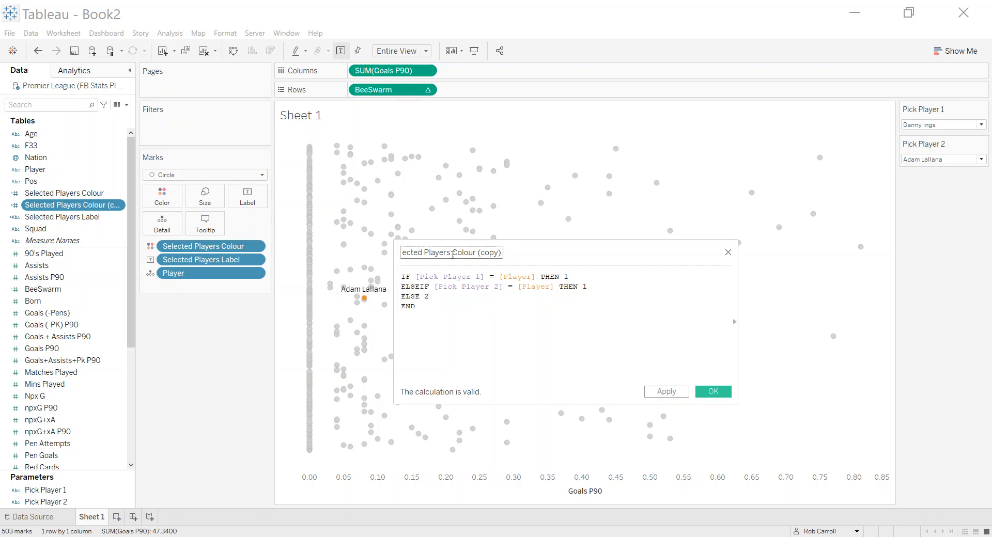
Step: Name the new calculation Selected Players Size and save it
{"action": "left_click_drag", "start_coordinate": [454, 253], "coordinate": [510, 254]}
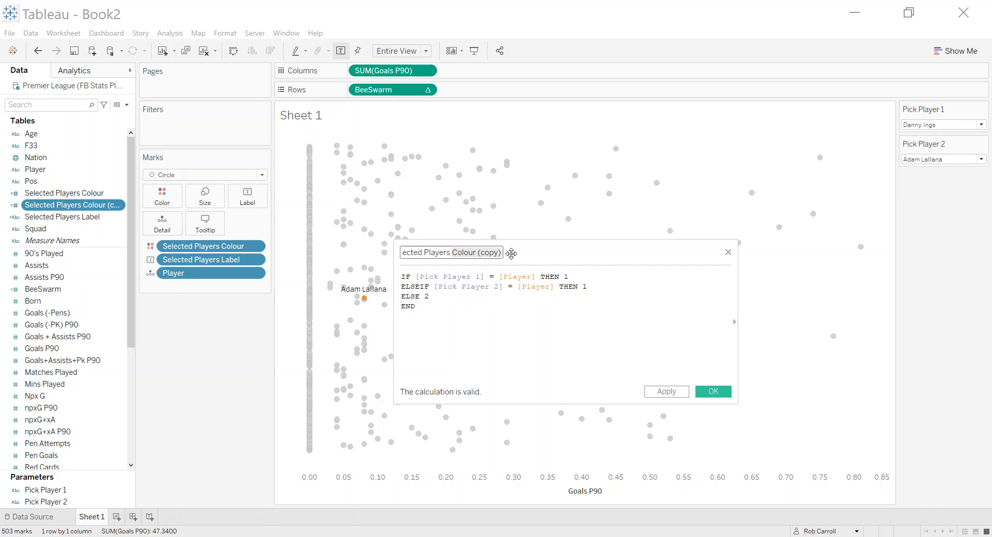
{"action": "type", "text": "Sel"}
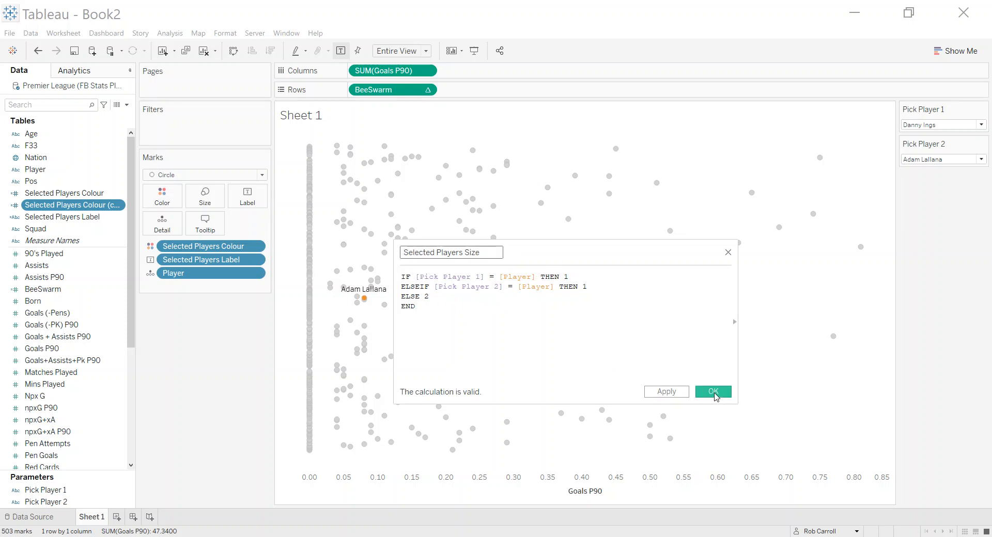
{"action": "left_click", "coordinate": [713, 391]}
{"action": "left_click", "coordinate": [69, 230]}
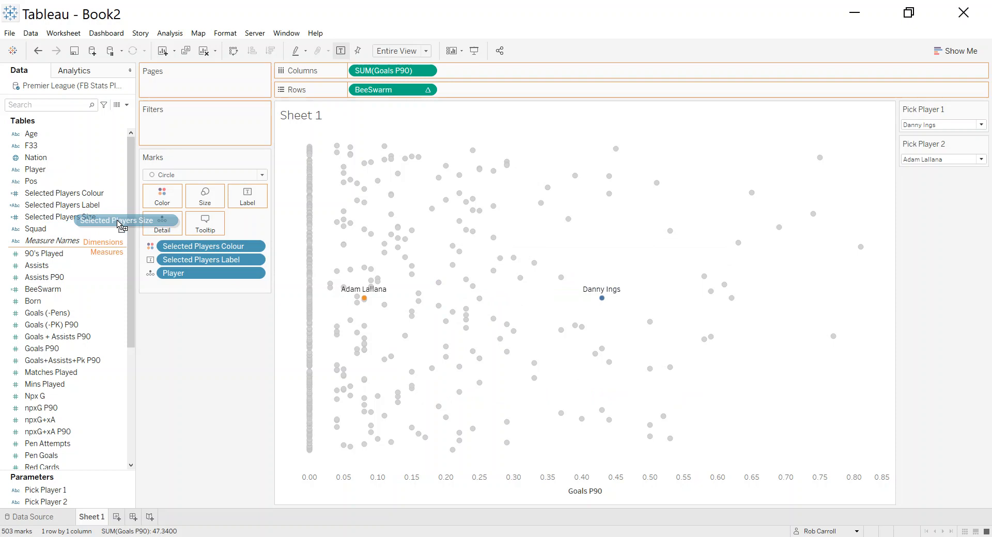
Step: Size marks by Selected Players Size and reverse the sizes so picked players are largest
{"action": "left_click_drag", "start_coordinate": [57, 217], "coordinate": [206, 202]}
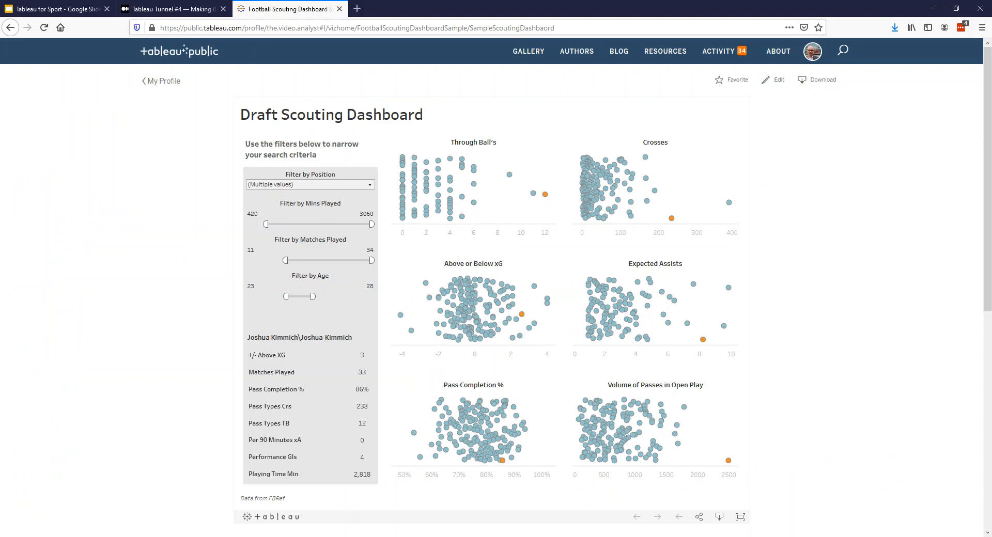
{"action": "left_click", "coordinate": [268, 504]}
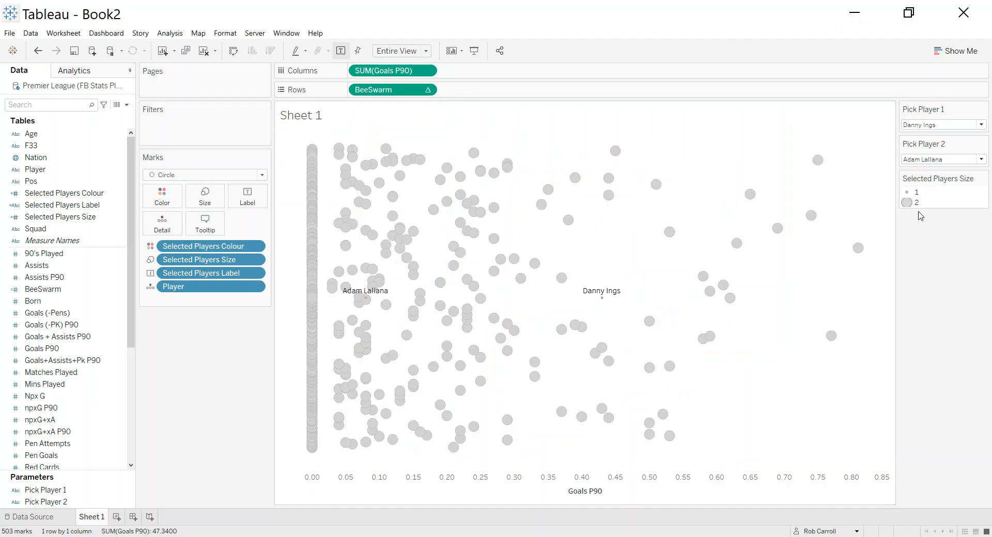
{"action": "left_click", "coordinate": [981, 178]}
{"action": "left_click", "coordinate": [938, 191]}
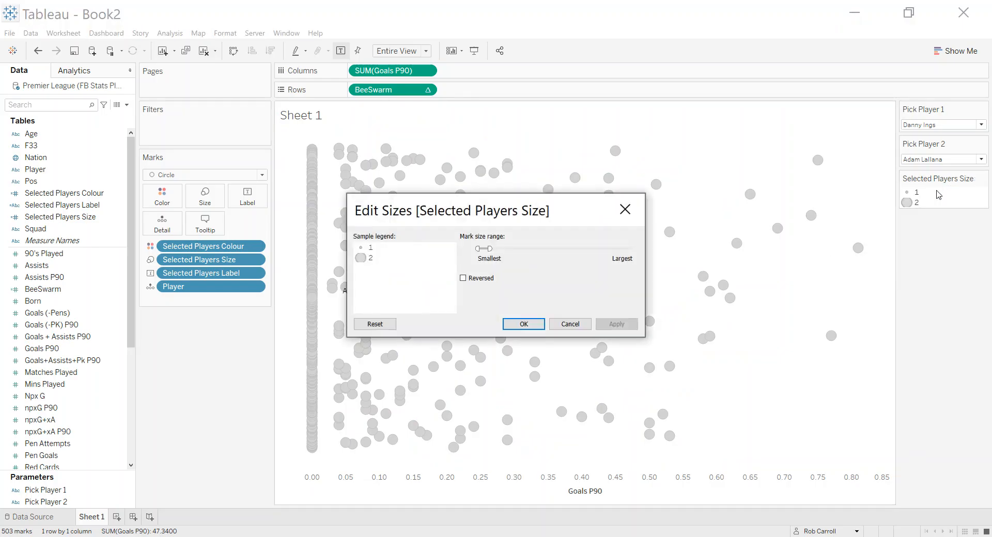
{"action": "left_click", "coordinate": [463, 279]}
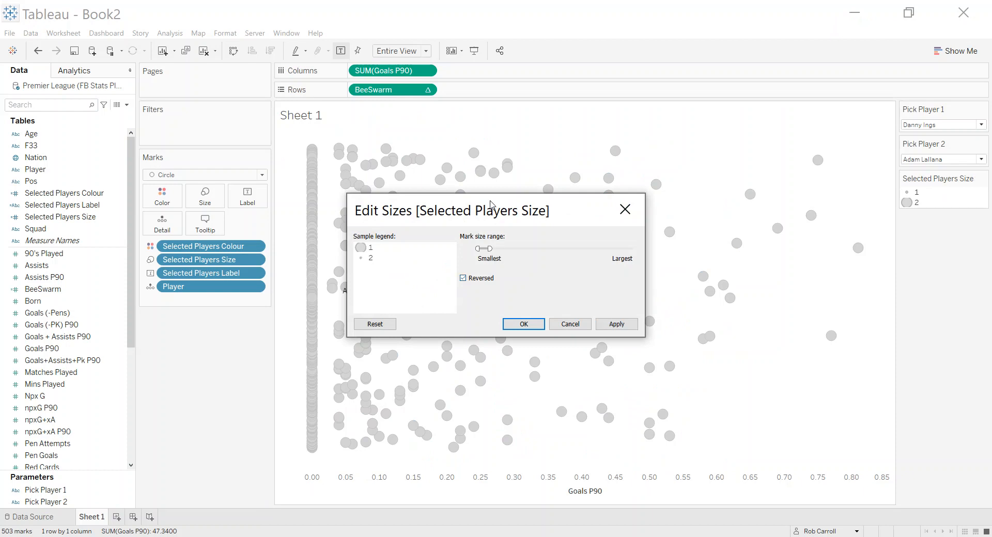
{"action": "left_click_drag", "start_coordinate": [491, 203], "coordinate": [689, 200]}
{"action": "left_click", "coordinate": [814, 322]}
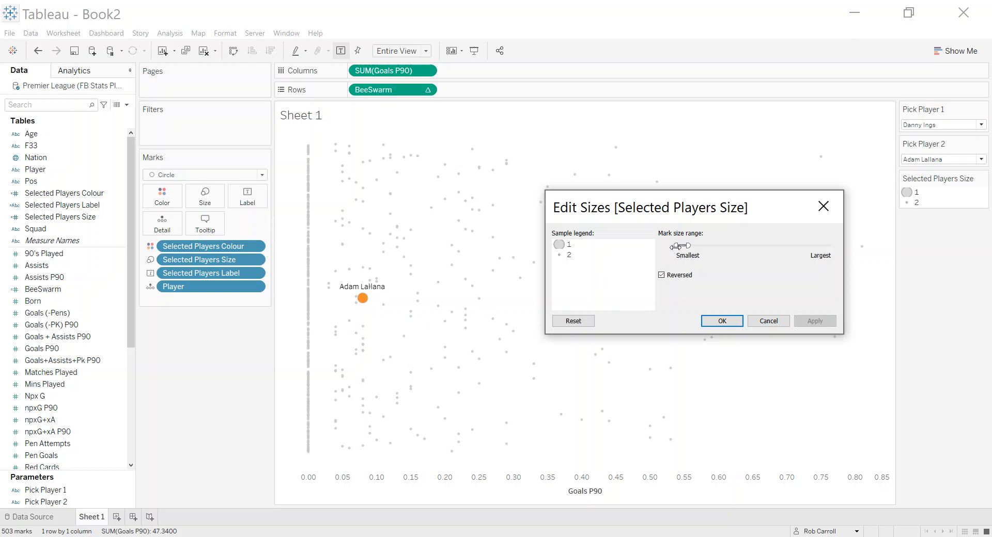
Step: Fine-tune the mark size range for unpicked players and confirm the size settings
{"action": "left_click_drag", "start_coordinate": [677, 247], "coordinate": [681, 247]}
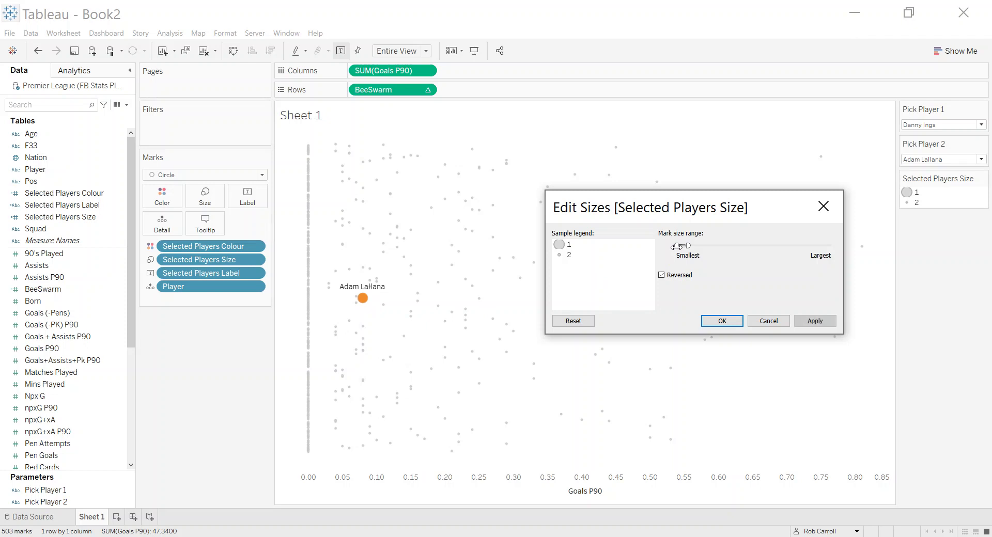
{"action": "left_click", "coordinate": [804, 325]}
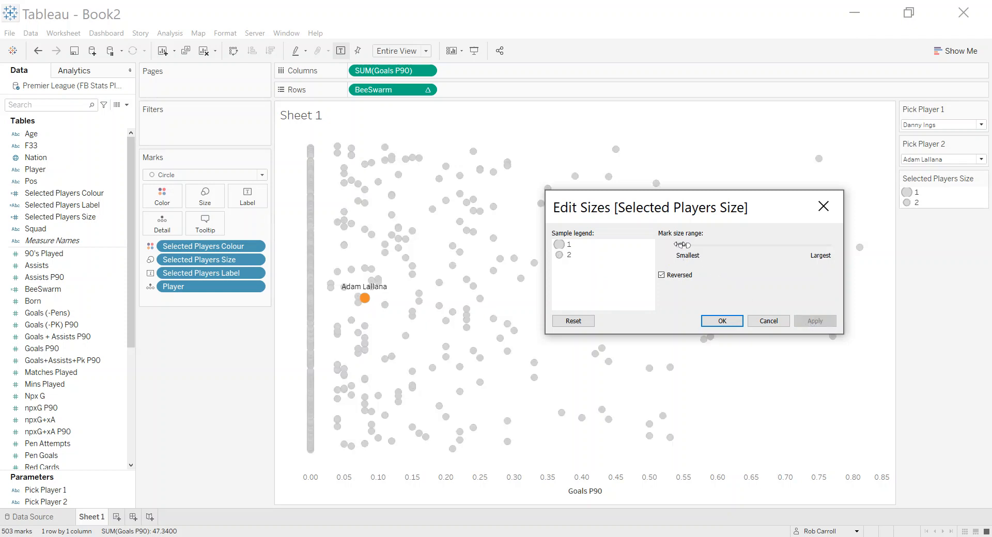
{"action": "left_click_drag", "start_coordinate": [685, 247], "coordinate": [684, 248]}
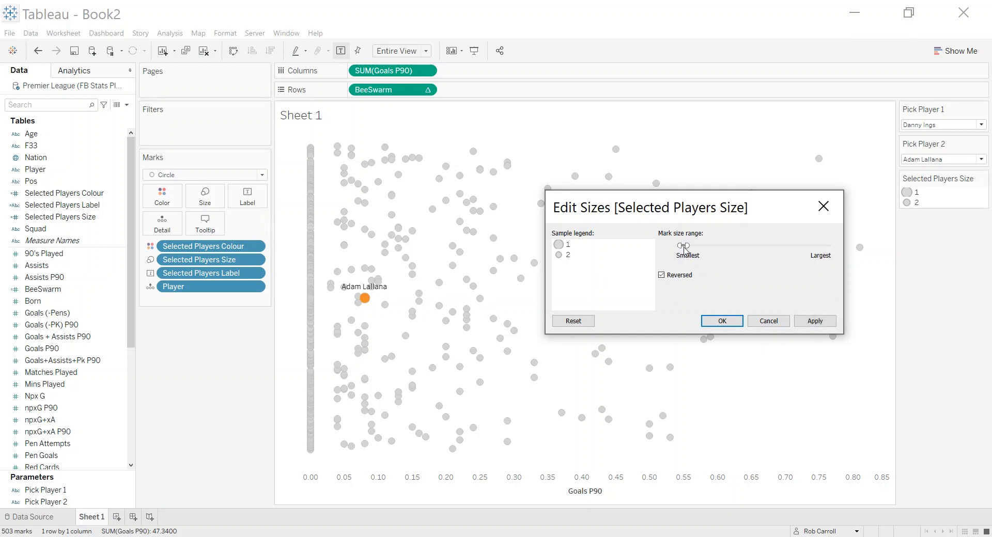
{"action": "left_click", "coordinate": [806, 325]}
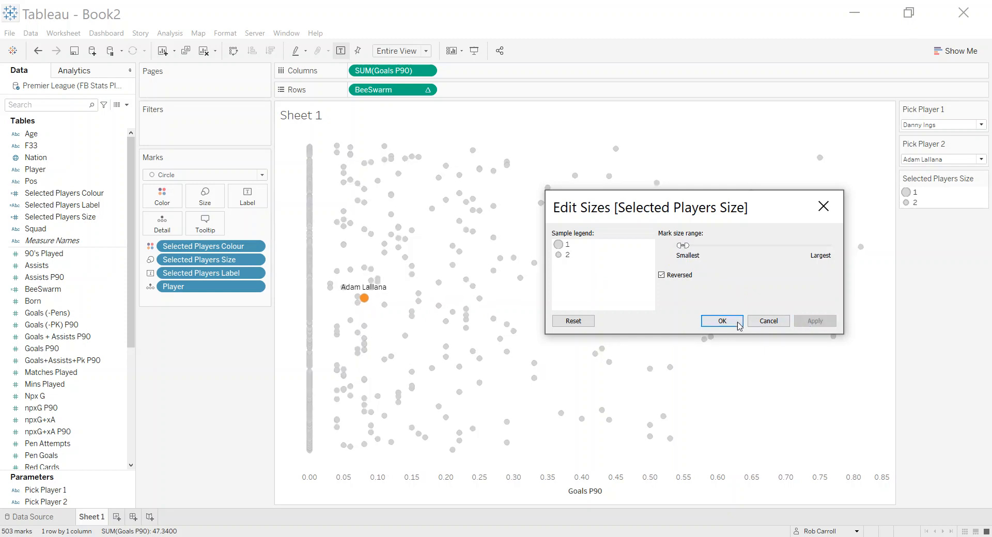
{"action": "left_click", "coordinate": [721, 322]}
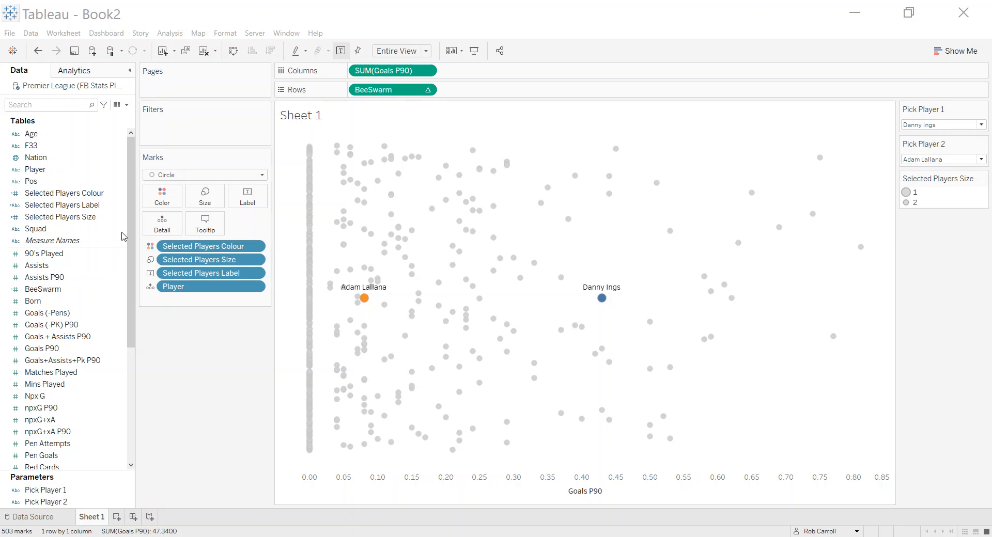
Step: Duplicate Selected Players Label and replace both [Player] results with Goals P90
{"action": "right_click", "coordinate": [90, 205]}
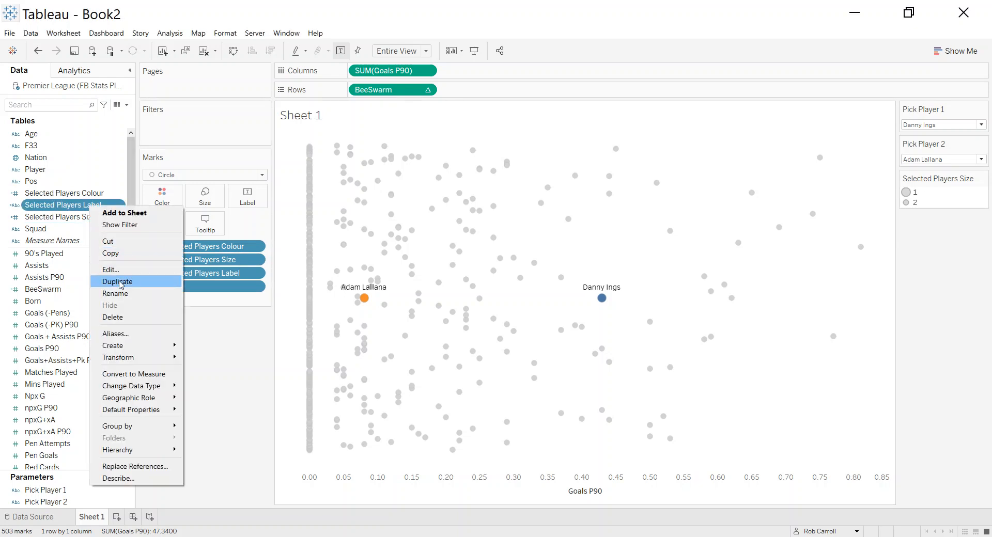
{"action": "left_click", "coordinate": [118, 282]}
{"action": "left_click", "coordinate": [119, 219]}
{"action": "left_click", "coordinate": [135, 280]}
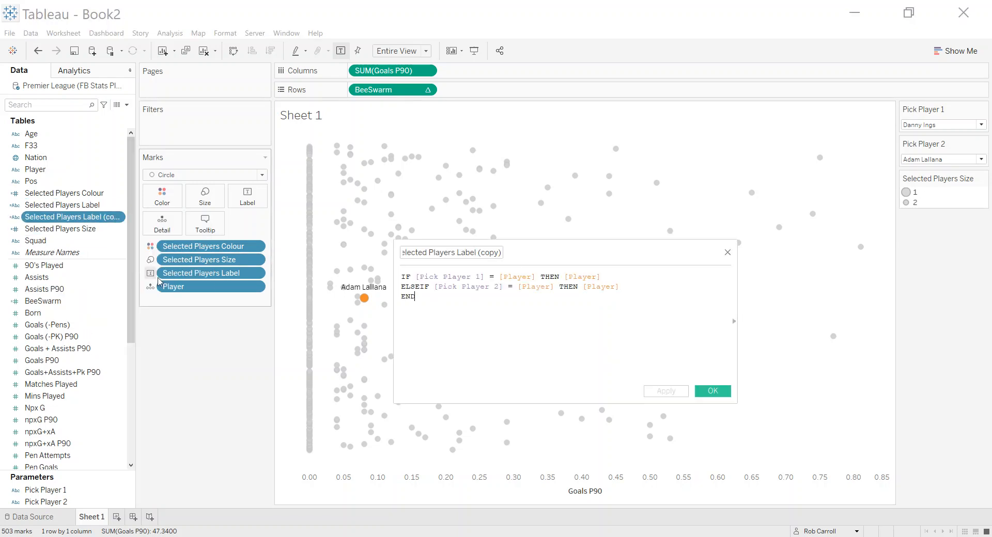
{"action": "left_click_drag", "start_coordinate": [631, 276], "coordinate": [569, 274]}
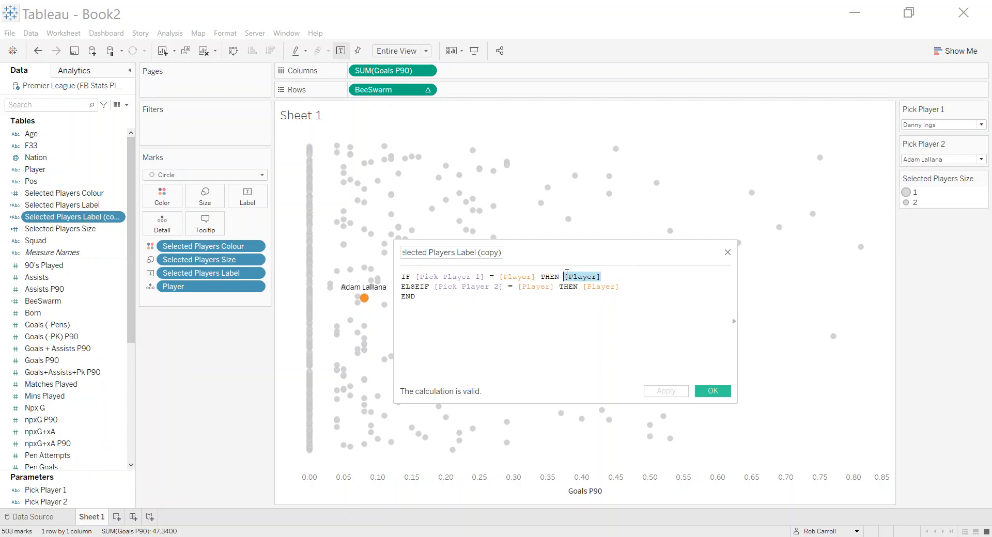
{"action": "key", "text": "BackSpace"}
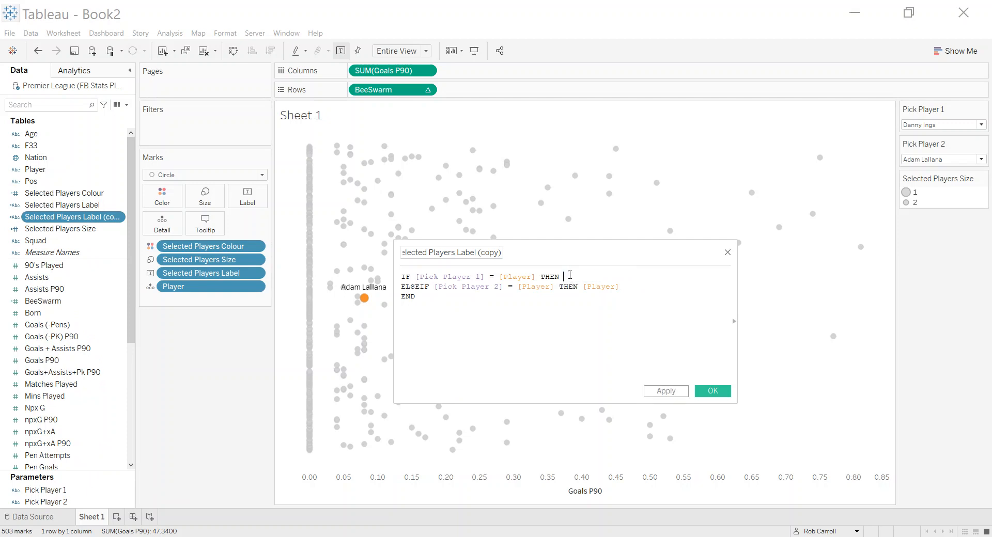
{"action": "left_click_drag", "start_coordinate": [391, 70], "coordinate": [620, 281]}
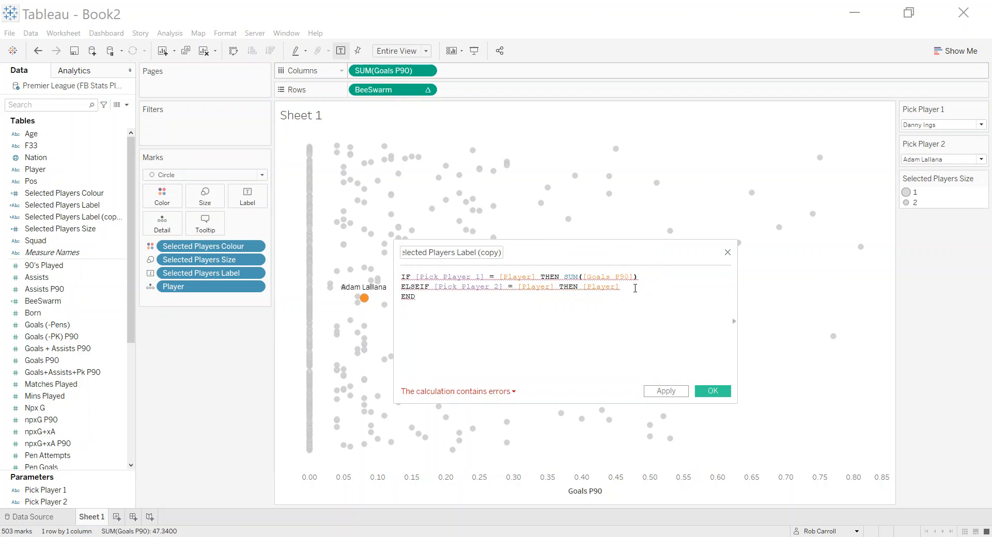
{"action": "left_click_drag", "start_coordinate": [619, 286], "coordinate": [591, 287]}
{"action": "key", "text": "BackSpace"}
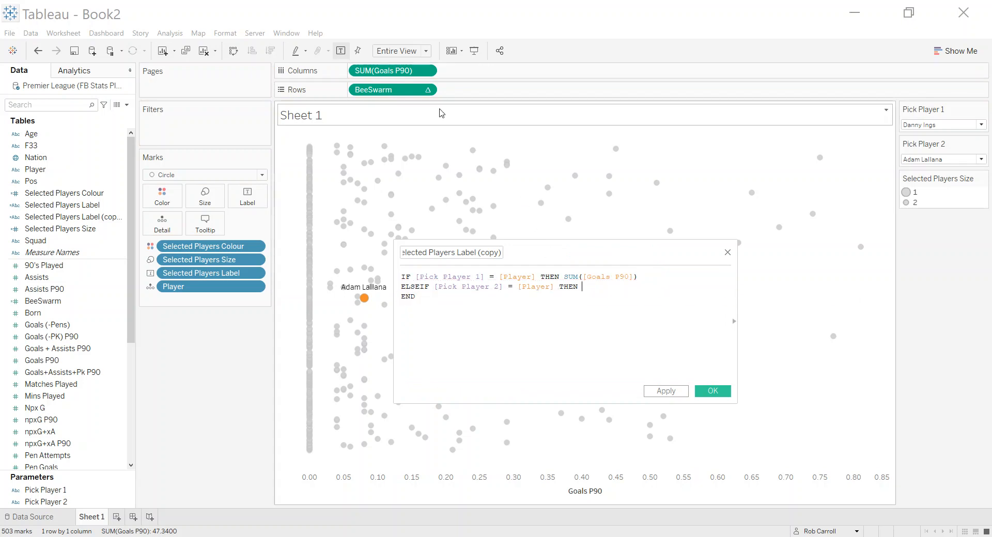
{"action": "left_click_drag", "start_coordinate": [404, 77], "coordinate": [634, 311]}
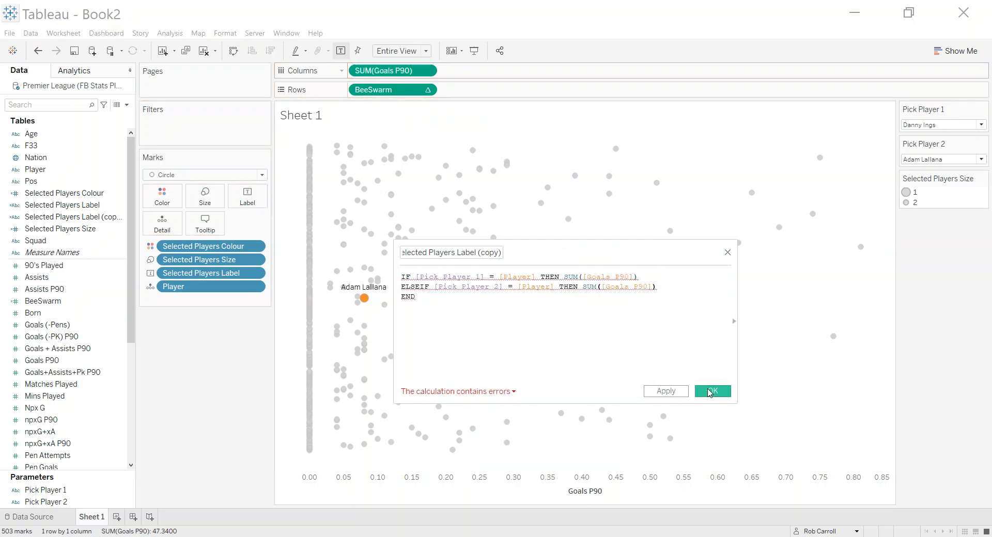
{"action": "mouse_move", "coordinate": [618, 287]}
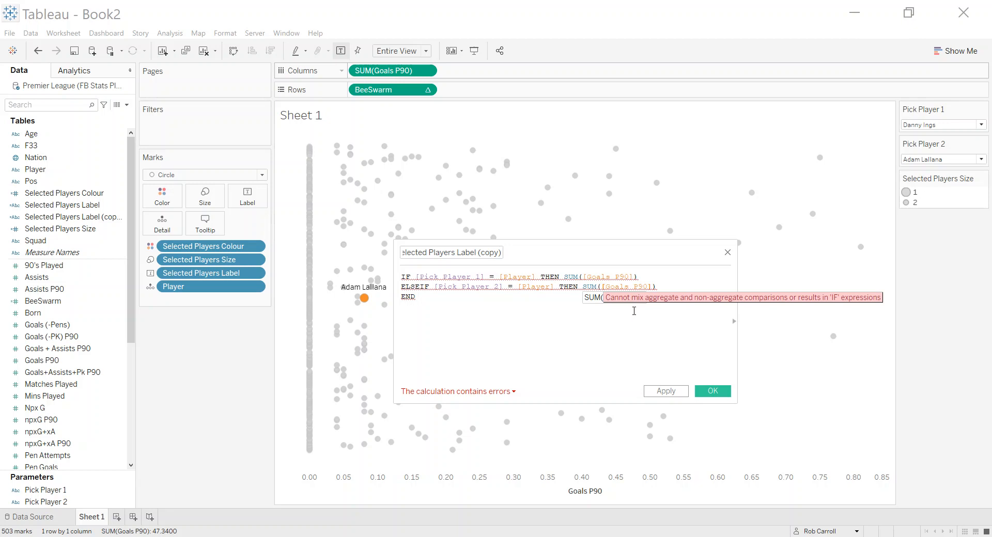
Step: Strip the SUM wrappers so both lines return [Goals P90] and save the copy
{"action": "key", "text": "BackSpace"}
{"action": "key", "text": "BackSpace"}
{"action": "key", "text": "BackSpace"}
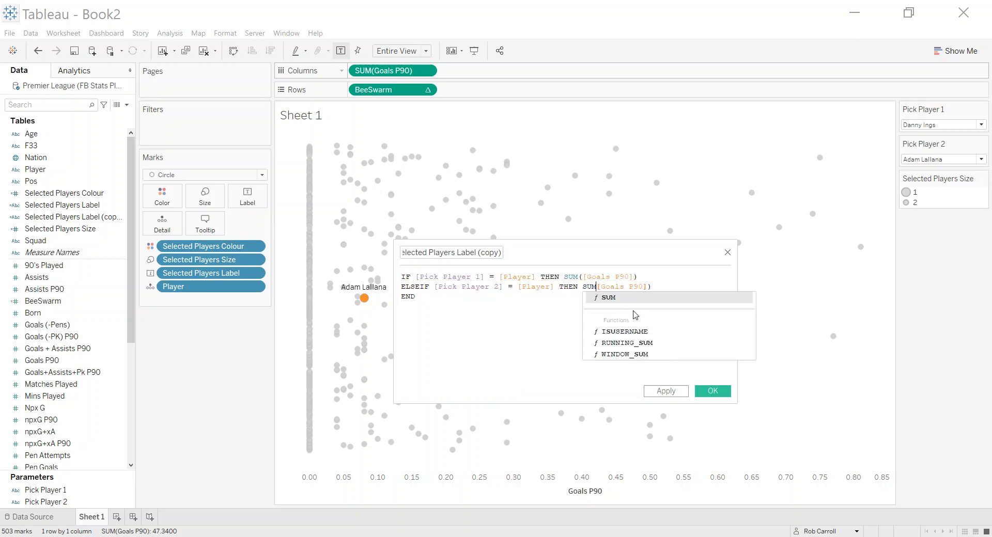
{"action": "left_click", "coordinate": [652, 290]}
{"action": "key", "text": "BackSpace"}
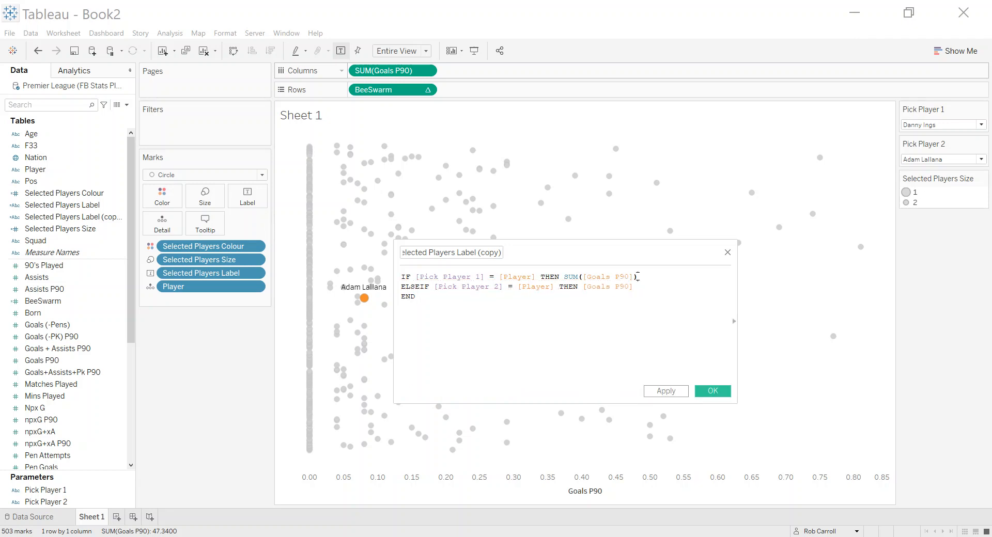
{"action": "left_click", "coordinate": [637, 276]}
{"action": "key", "text": "BackSpace"}
{"action": "left_click", "coordinate": [584, 276]}
{"action": "key", "text": "BackSpace"}
{"action": "key", "text": "BackSpace"}
{"action": "key", "text": "BackSpace"}
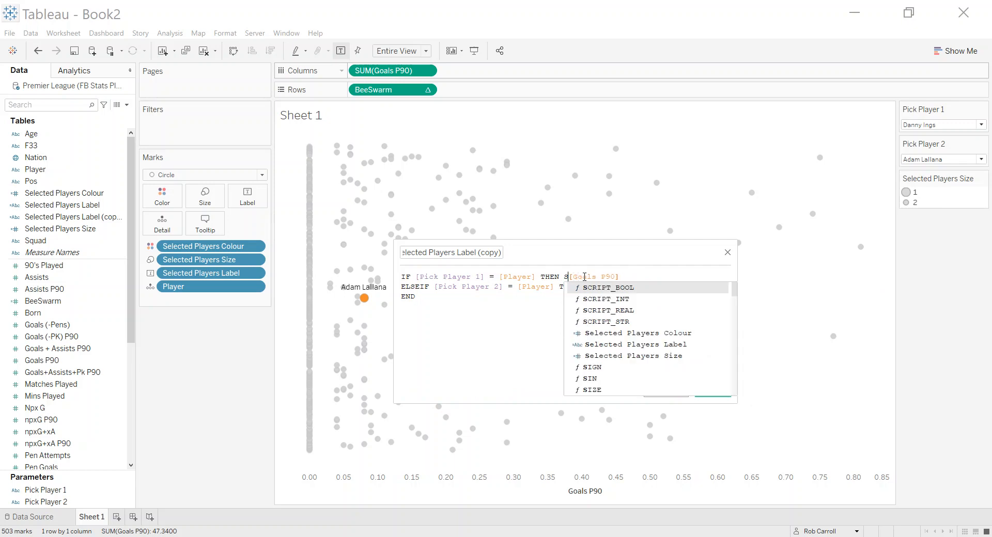
{"action": "key", "text": "BackSpace"}
{"action": "left_click", "coordinate": [713, 391]}
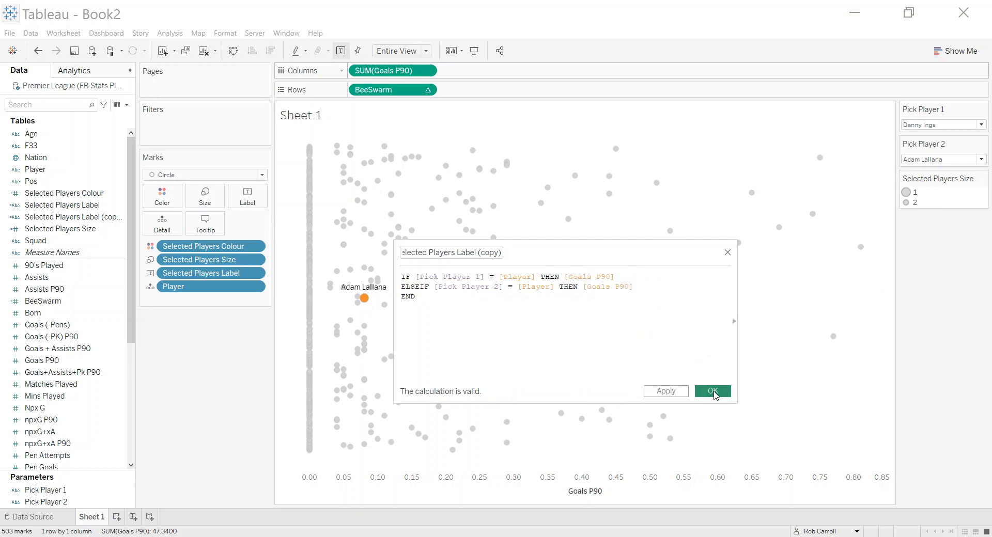
{"action": "left_click", "coordinate": [108, 220]}
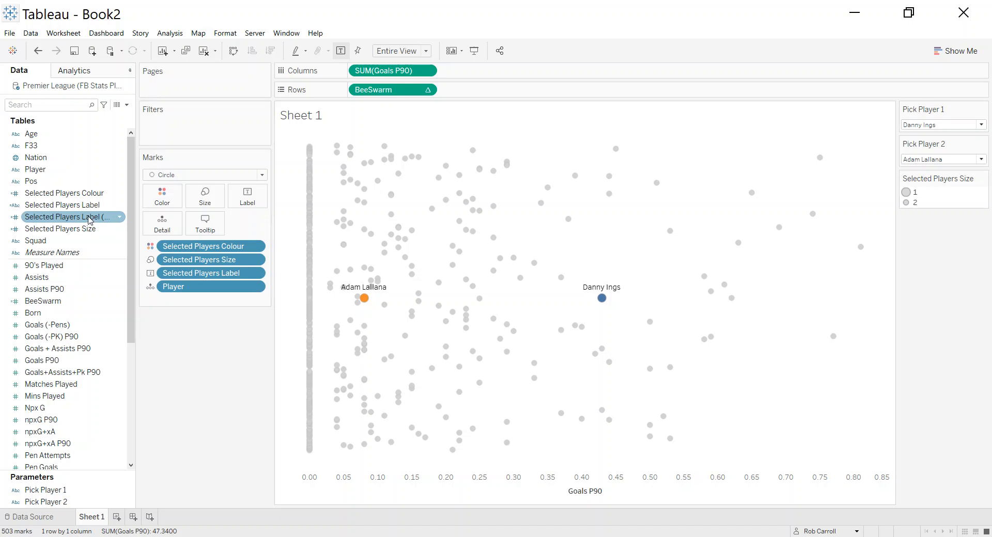
Step: Add the Goals P90 label copy to the marks and repick Player 2 in the parameter list
{"action": "left_click_drag", "start_coordinate": [89, 219], "coordinate": [248, 203]}
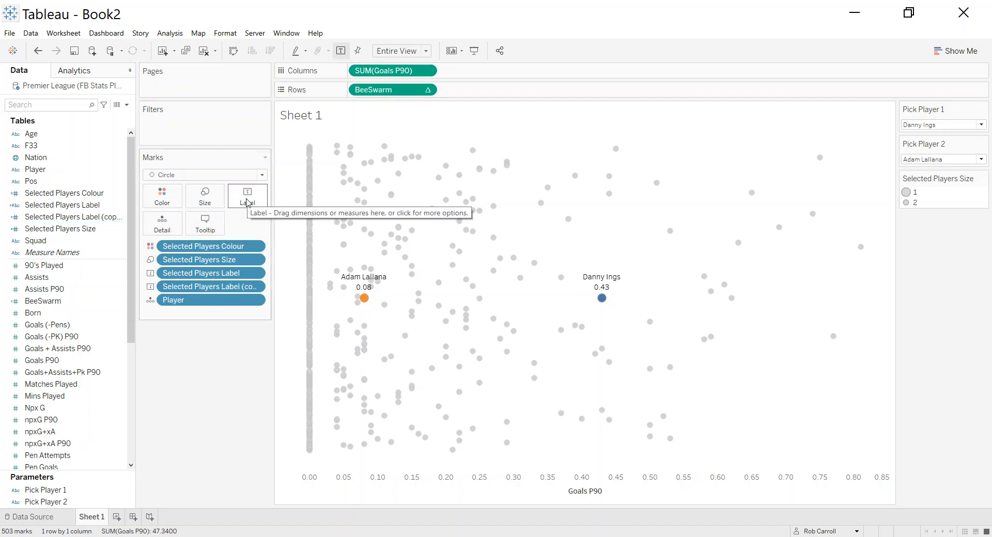
{"action": "left_click", "coordinate": [931, 160]}
{"action": "left_click", "coordinate": [926, 282]}
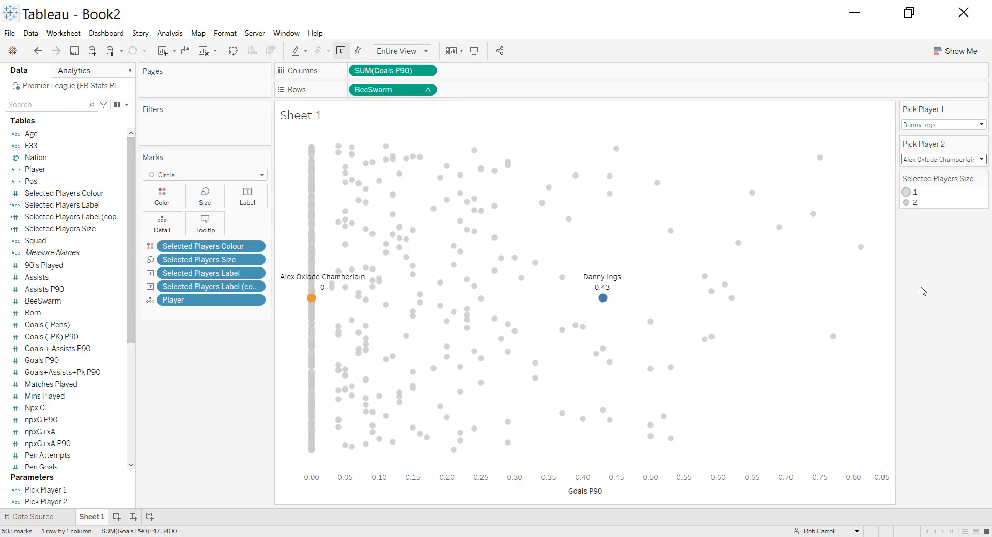
{"action": "left_click", "coordinate": [937, 159]}
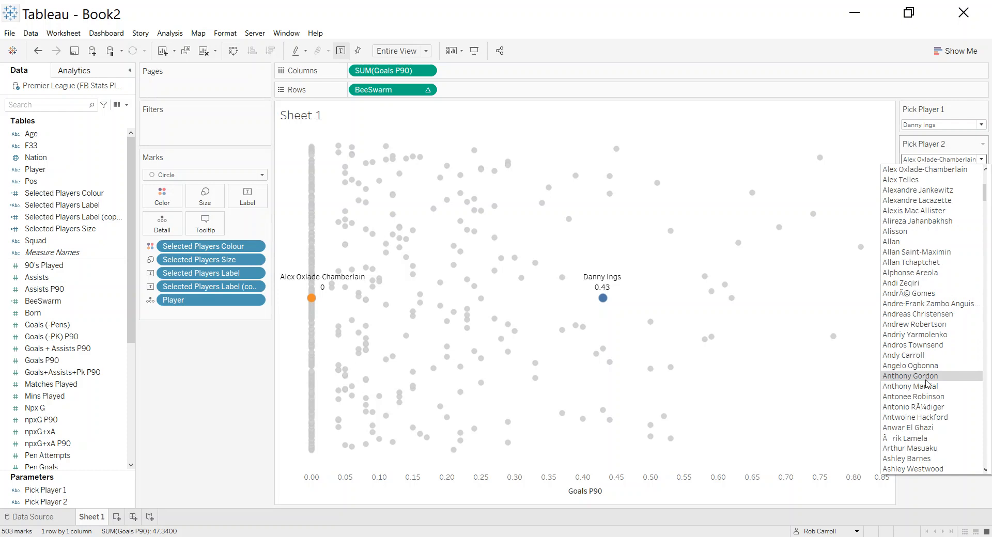
{"action": "key", "text": "Escape"}
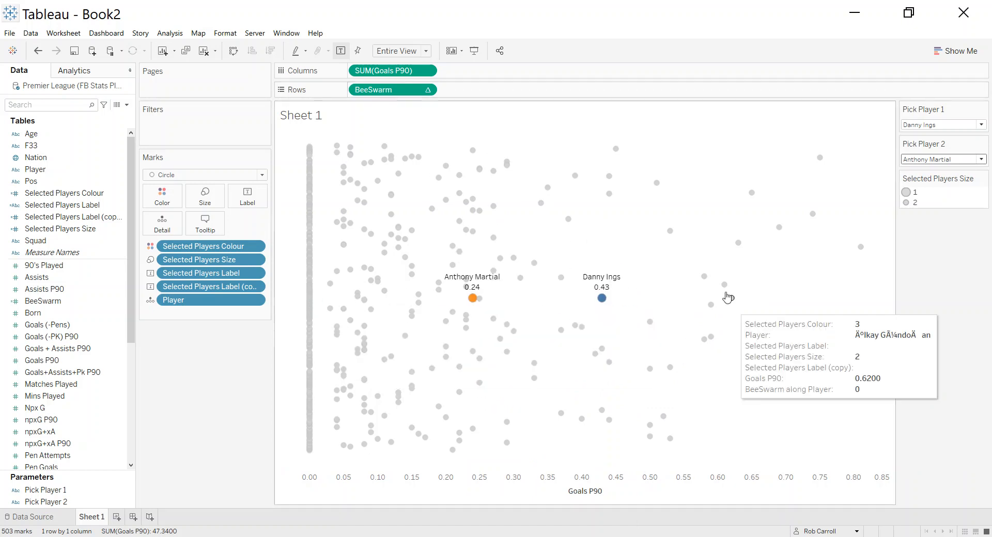
{"action": "right_click", "coordinate": [404, 92]}
Step: Compute BeeSwarm over Specific Dimensions with every dimension ticked, separating the two labelled marks
{"action": "left_click", "coordinate": [455, 228]}
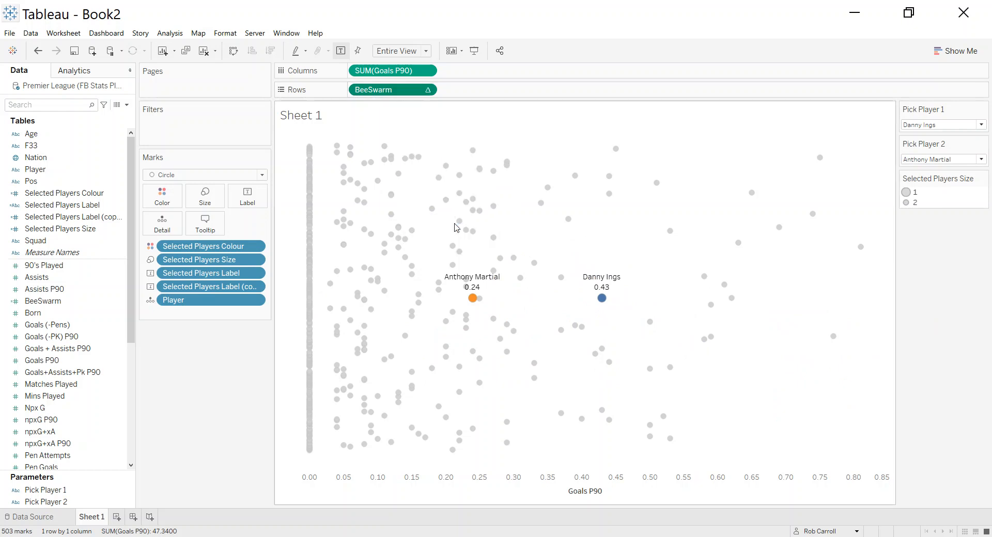
{"action": "left_click", "coordinate": [609, 239]}
{"action": "left_click", "coordinate": [608, 262]}
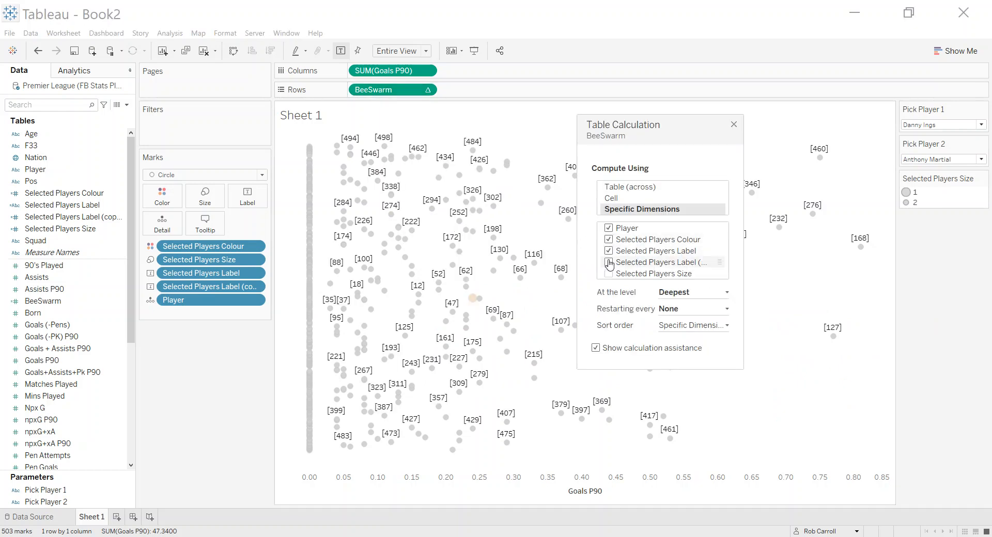
{"action": "left_click", "coordinate": [734, 124]}
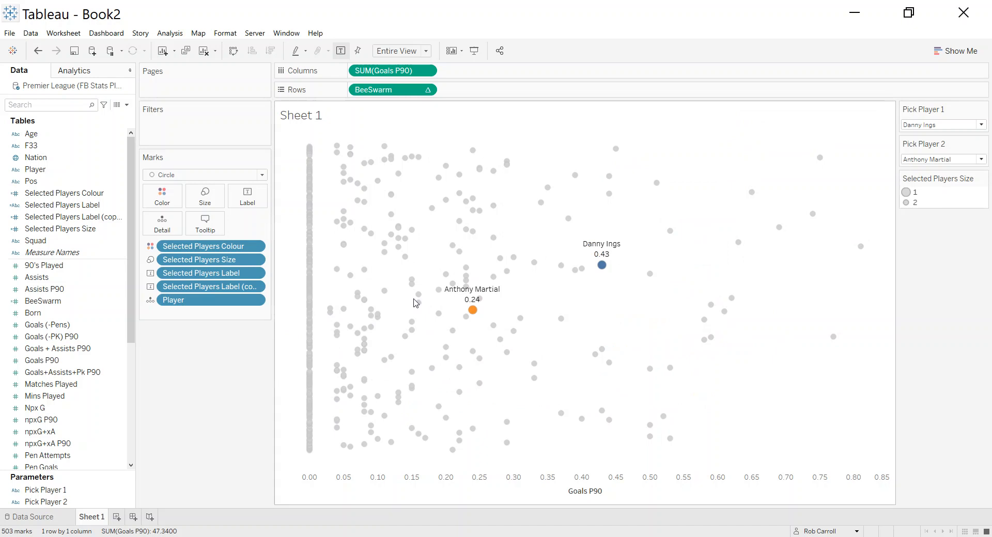
Step: Rename Sheet 1 to GP90 and duplicate it as GP90 (2)
{"action": "double_click", "coordinate": [99, 517]}
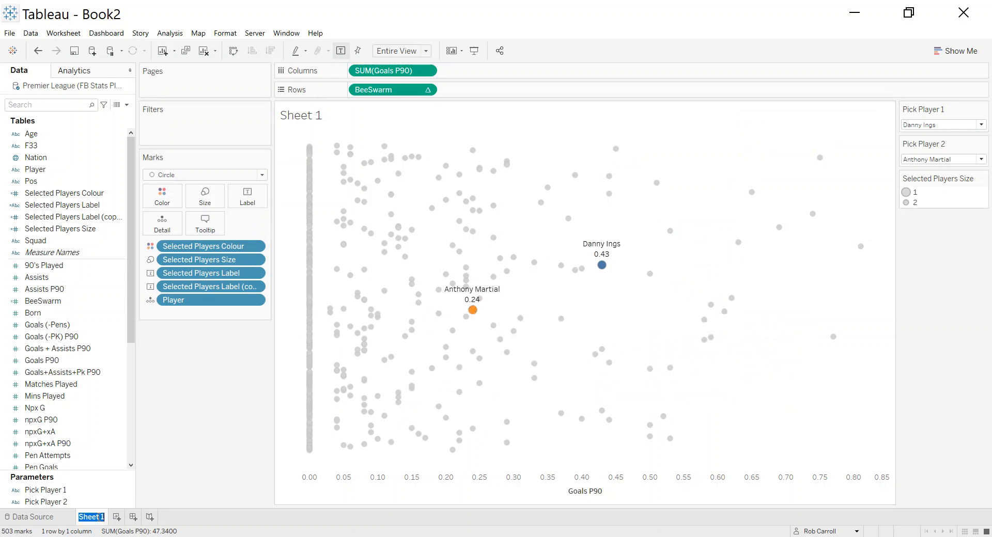
{"action": "type", "text": "GP90"}
{"action": "key", "text": "Return"}
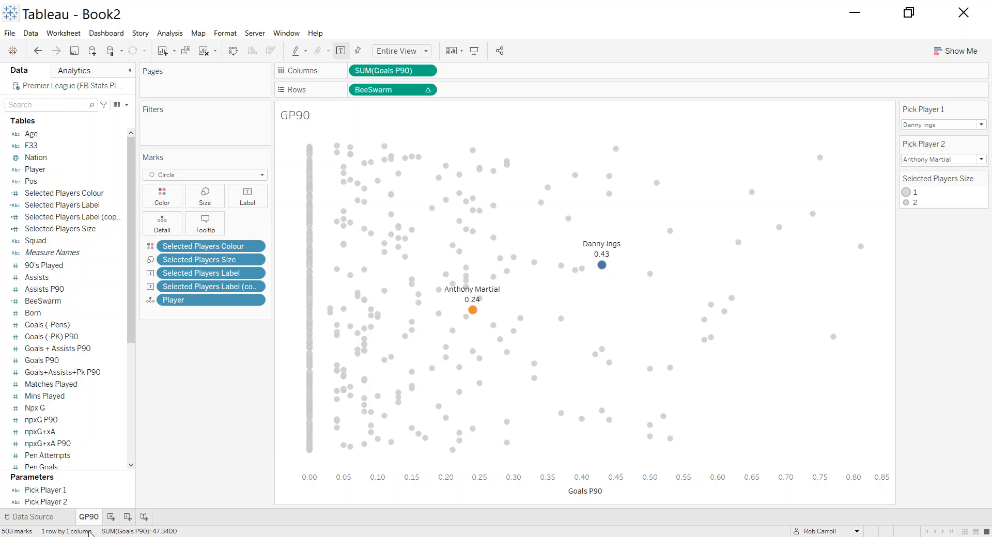
{"action": "right_click", "coordinate": [91, 523]}
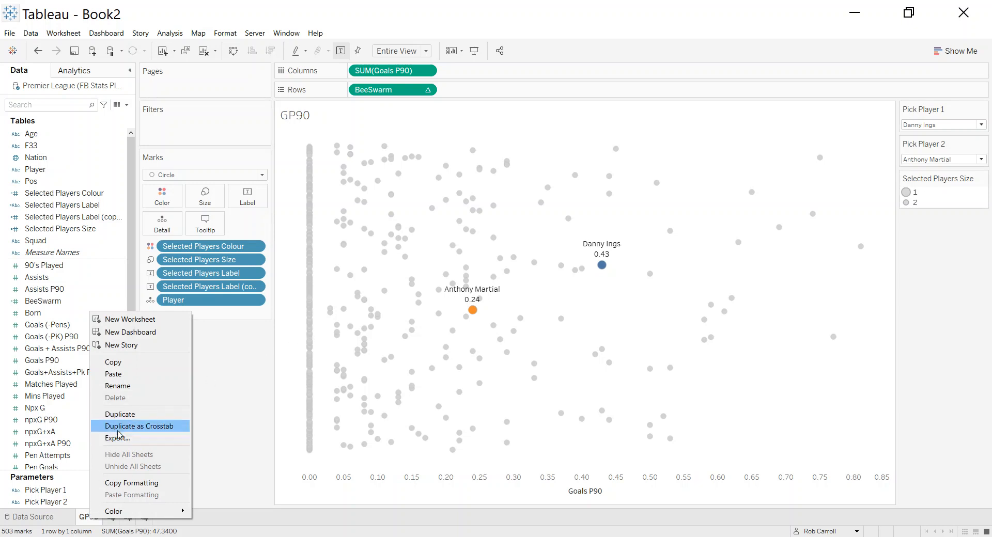
{"action": "left_click", "coordinate": [129, 417]}
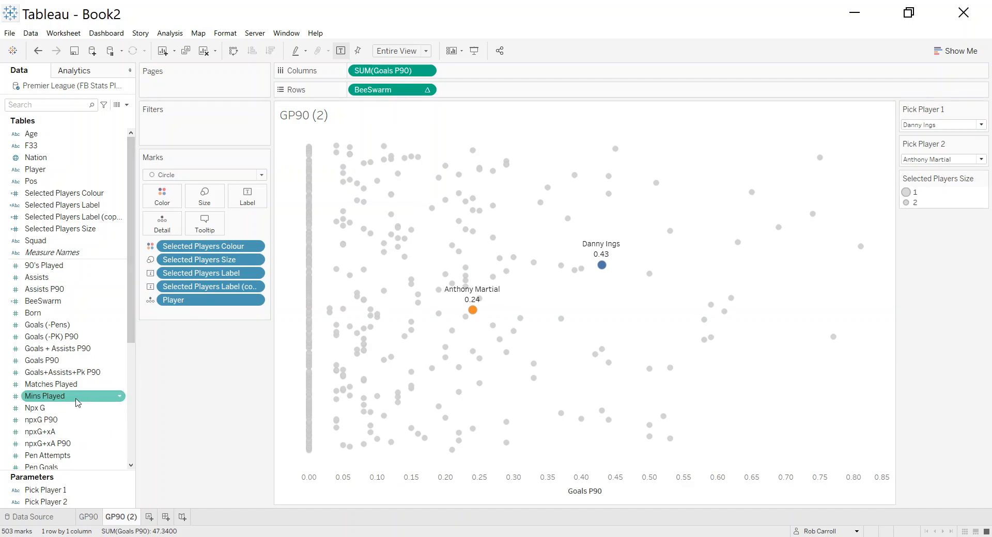
{"action": "scroll", "coordinate": [80, 385], "scroll_direction": "down", "scroll_amount": 5}
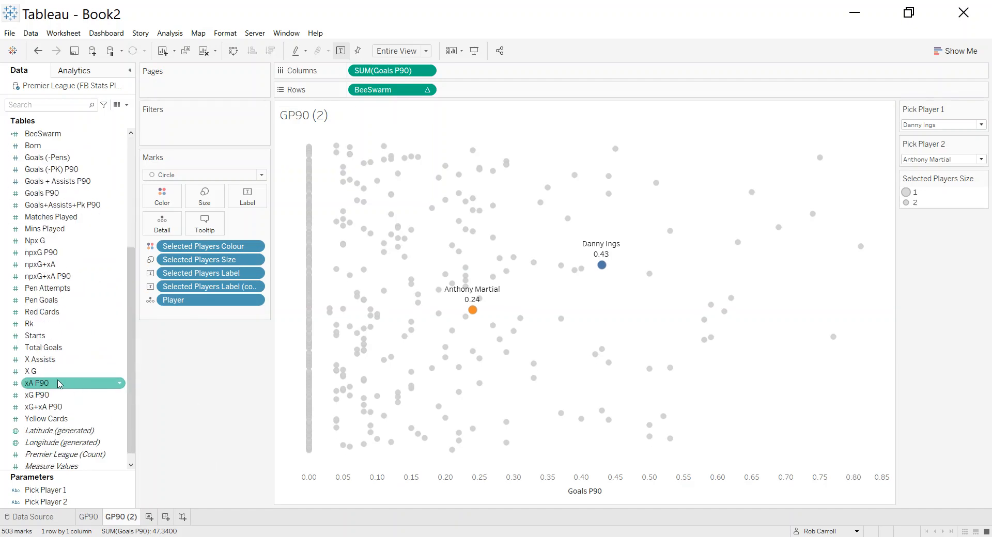
Step: Plot X Assists on Columns and remove the Selected Players Label (copy) pill from Marks
{"action": "left_click_drag", "start_coordinate": [33, 365], "coordinate": [404, 75]}
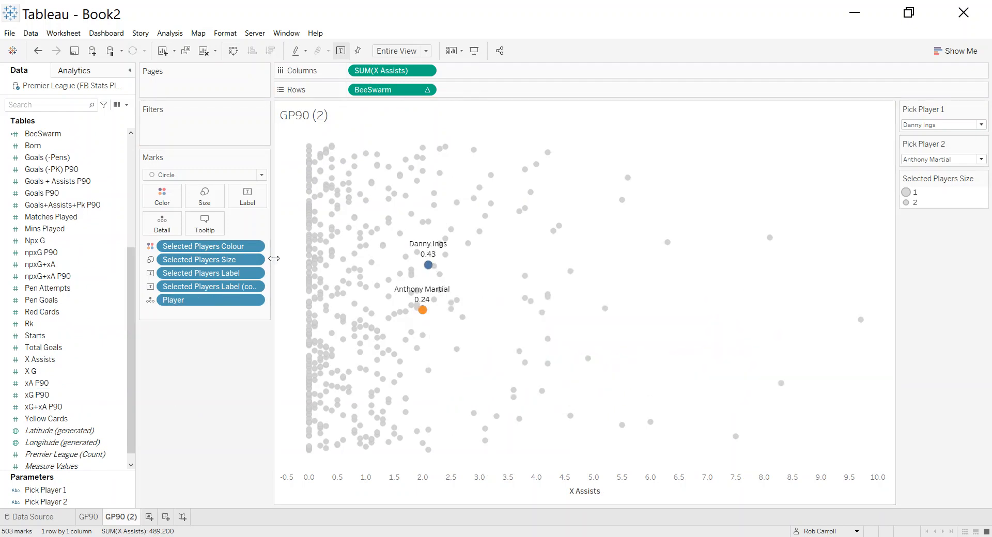
{"action": "left_click_drag", "start_coordinate": [273, 259], "coordinate": [310, 260]}
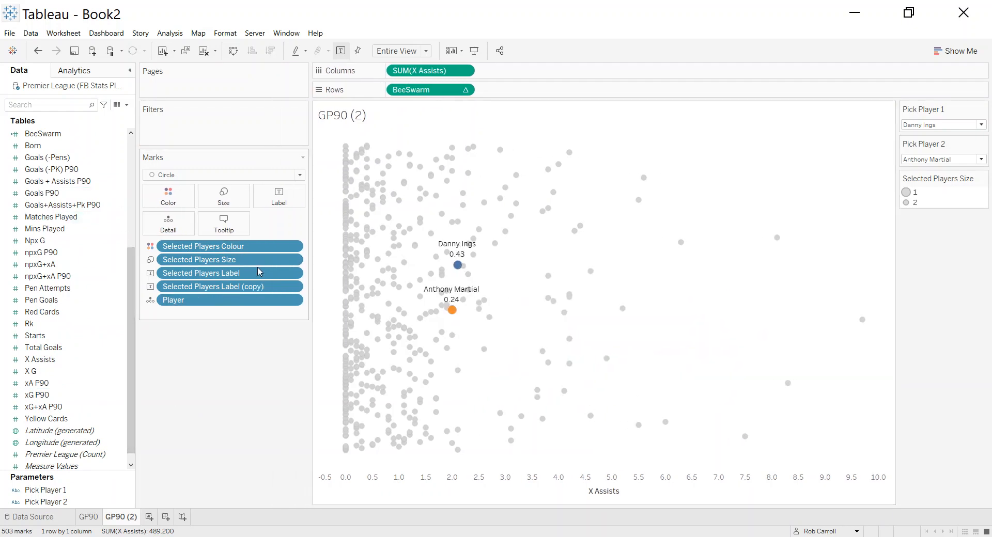
{"action": "left_click_drag", "start_coordinate": [239, 291], "coordinate": [244, 356]}
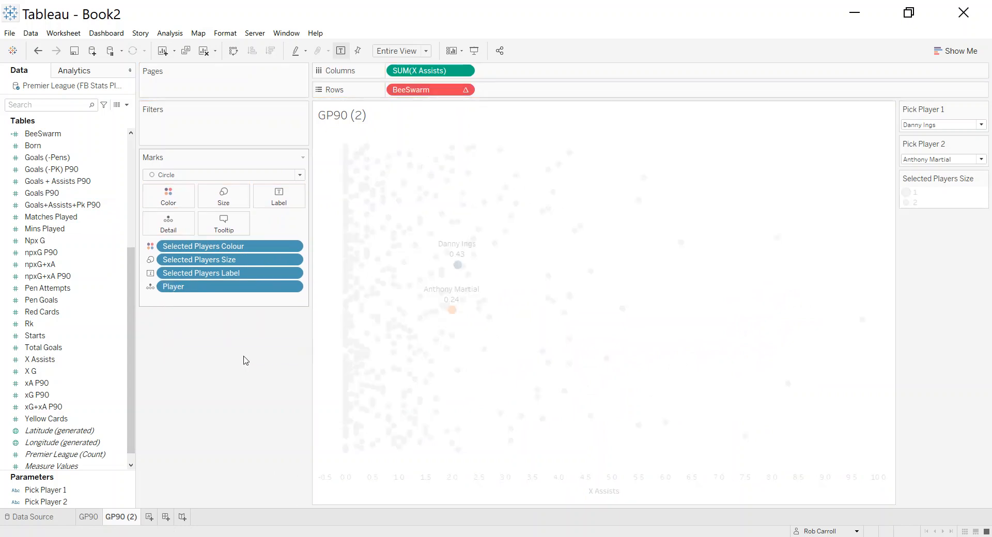
Step: Clear the broken label copy dimension from BeeSwarm's computation and rename the sheet XA
{"action": "right_click", "coordinate": [432, 91]}
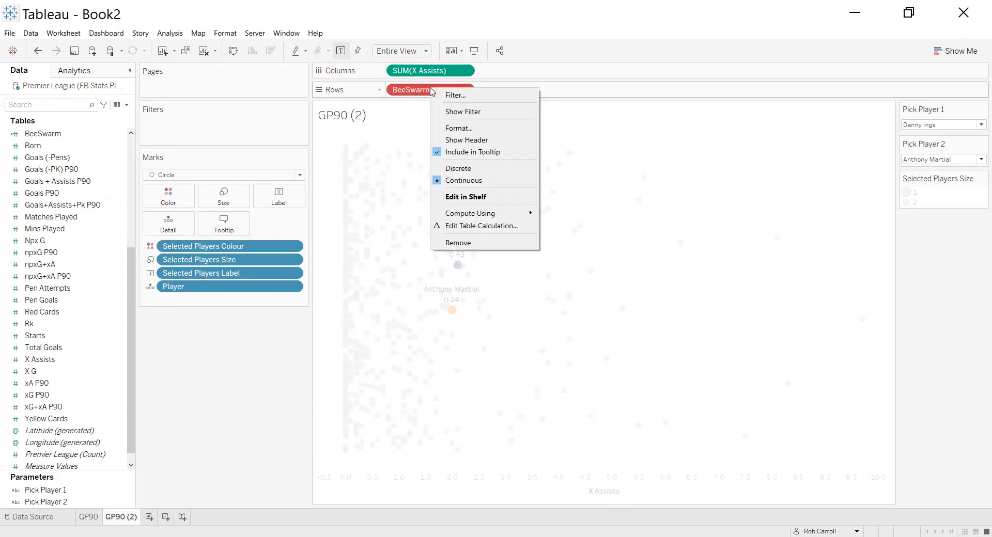
{"action": "left_click", "coordinate": [480, 225]}
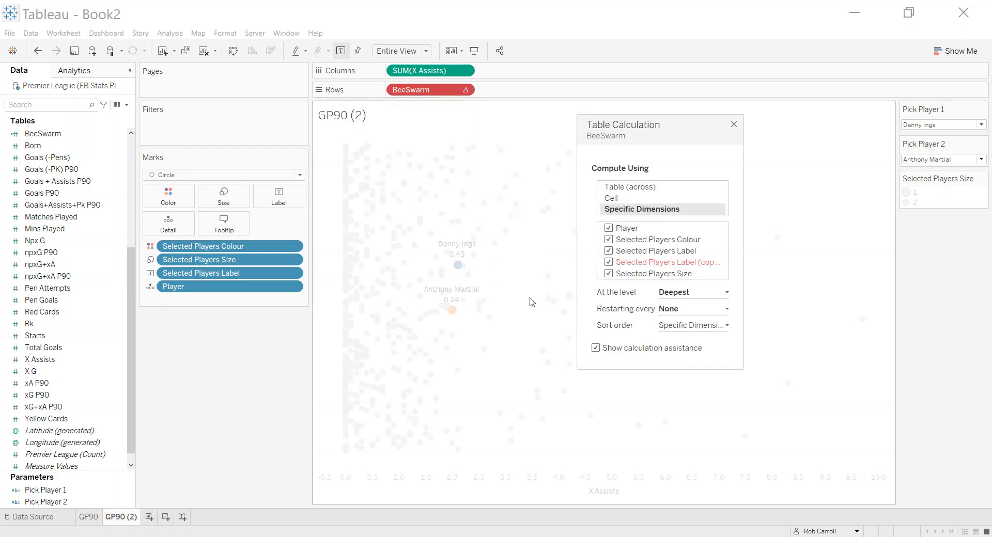
{"action": "left_click", "coordinate": [608, 262]}
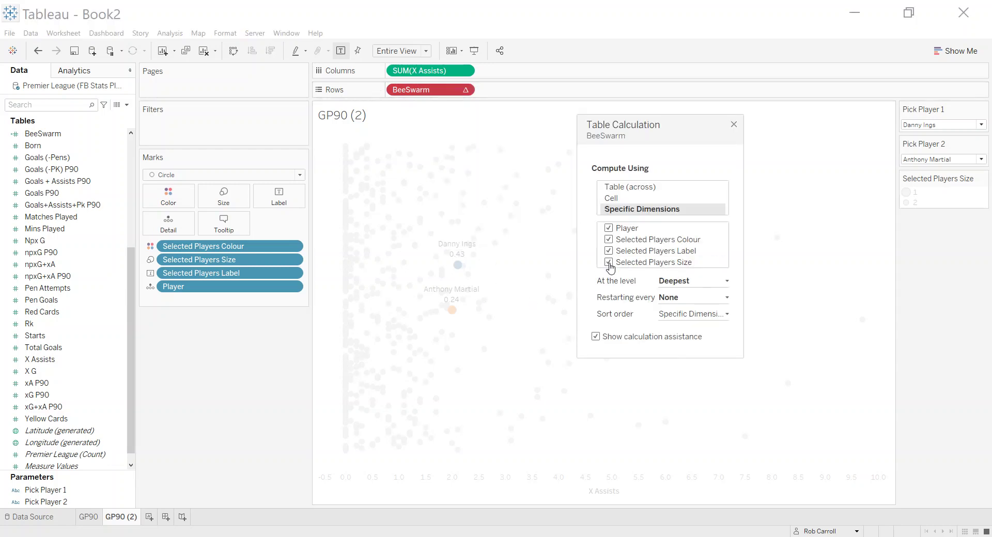
{"action": "left_click", "coordinate": [734, 125]}
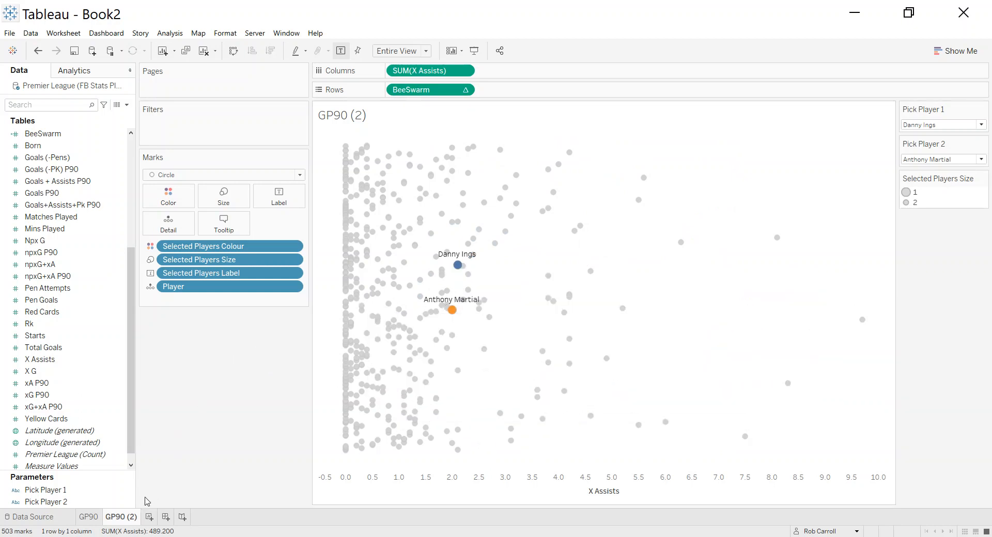
{"action": "double_click", "coordinate": [132, 518]}
{"action": "type", "text": "XA"}
Step: Create Dashboard 1 with the GP90 and XA charts stacked and the size legend removed
{"action": "left_click", "coordinate": [165, 516]}
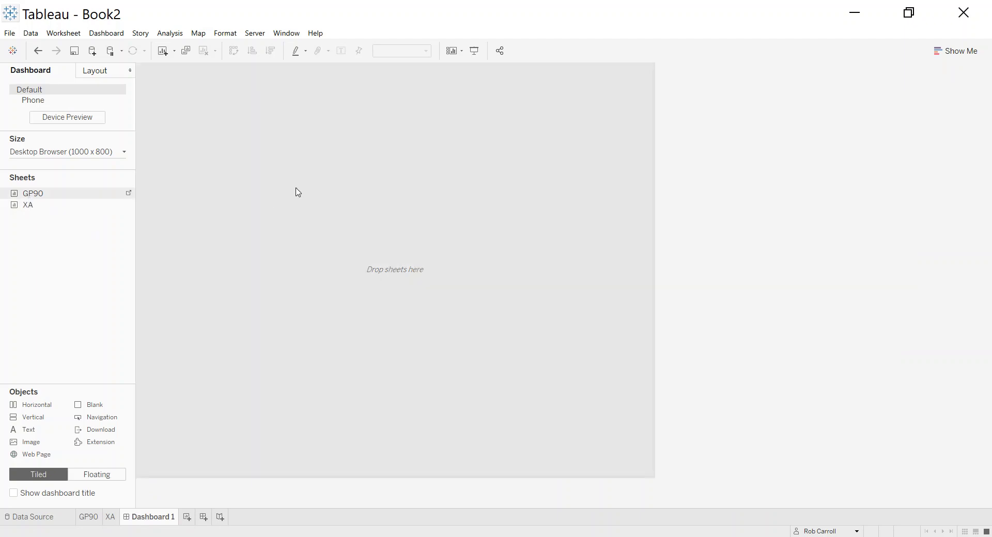
{"action": "mouse_move", "coordinate": [33, 194]}
{"action": "left_mouse_down"}
{"action": "mouse_move", "coordinate": [297, 193]}
{"action": "mouse_move", "coordinate": [277, 312]}
{"action": "mouse_move", "coordinate": [377, 360]}
{"action": "left_mouse_up"}
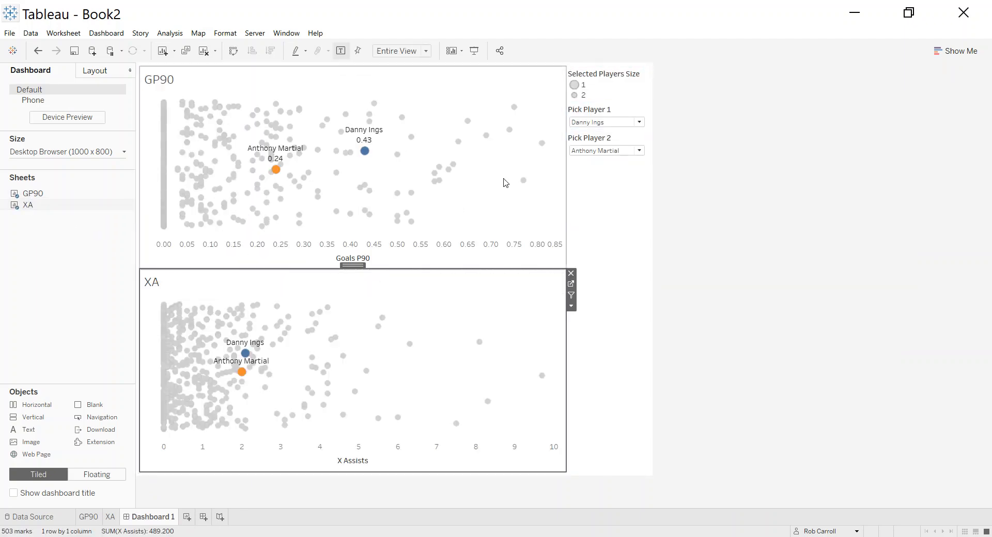
{"action": "left_click", "coordinate": [624, 91]}
{"action": "left_click", "coordinate": [653, 70]}
Step: Set Pick Player 1 to David Luiz and Pick Player 2 to Conor Coady
{"action": "left_click", "coordinate": [610, 87]}
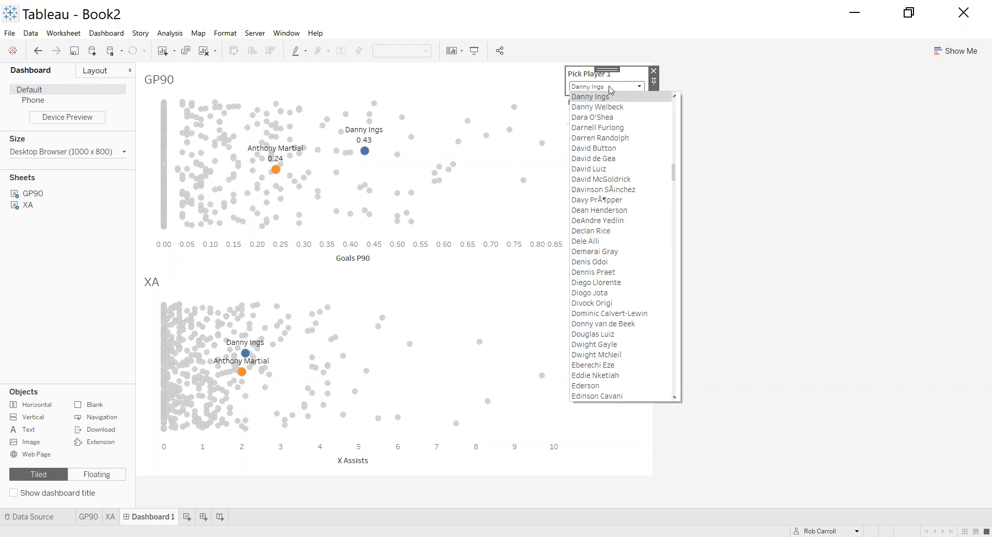
{"action": "left_click", "coordinate": [606, 169]}
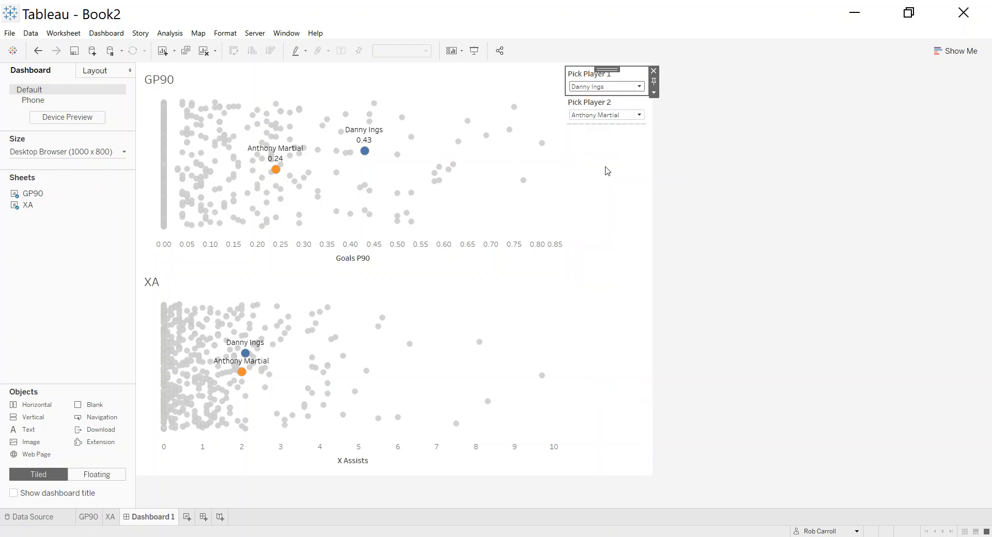
{"action": "left_click", "coordinate": [606, 115]}
{"action": "scroll", "coordinate": [612, 313], "scroll_direction": "down", "scroll_amount": 5}
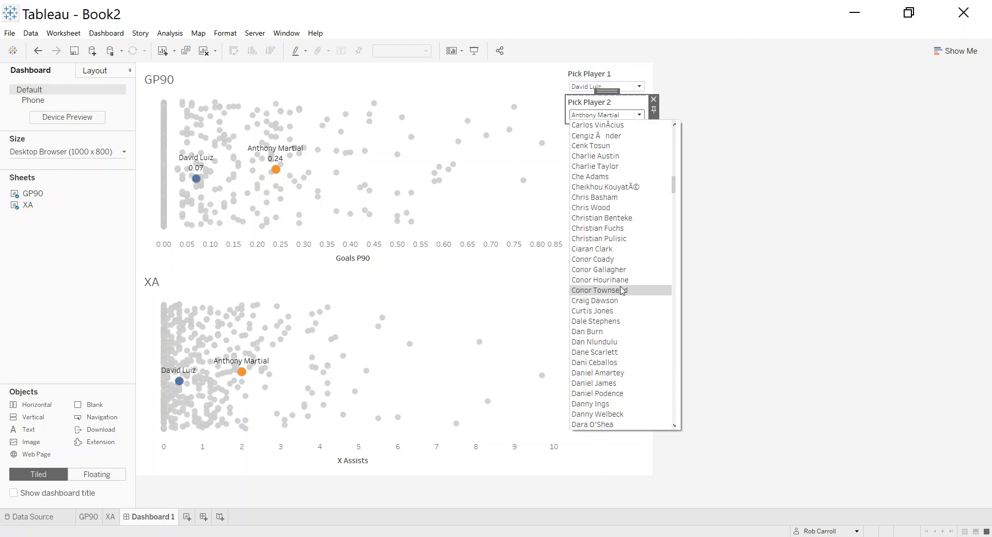
{"action": "left_click", "coordinate": [627, 261]}
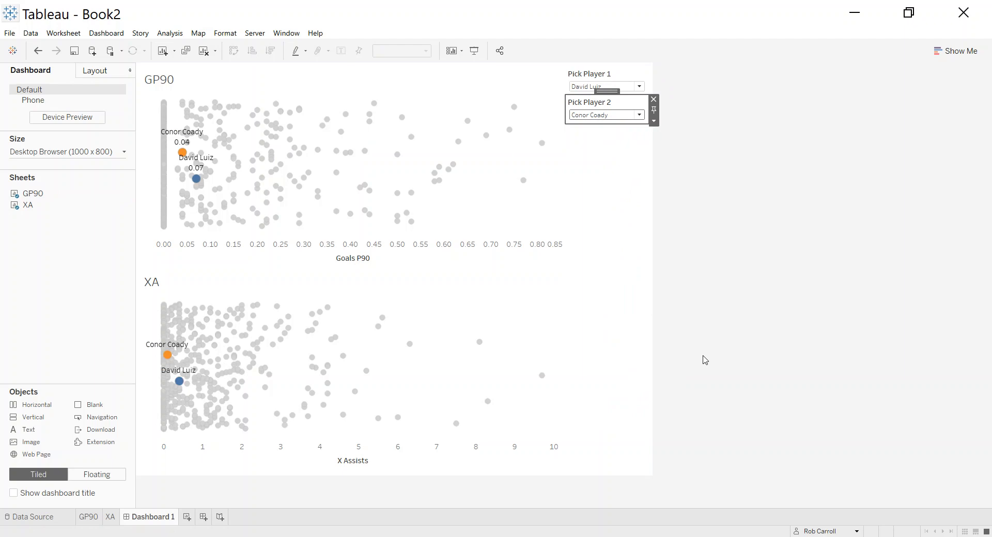